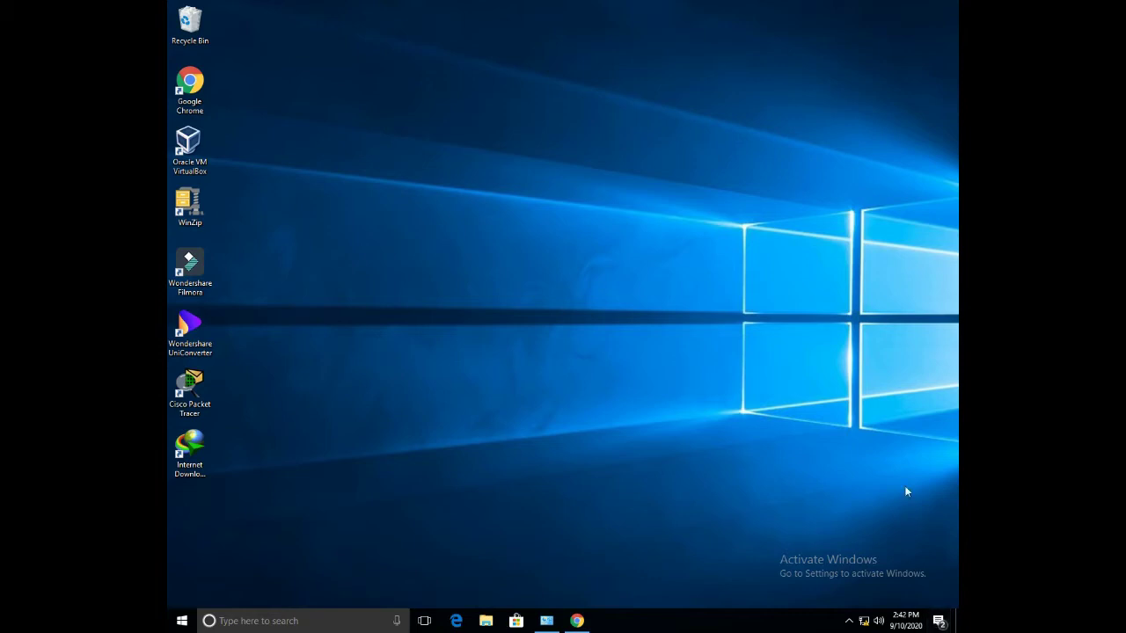
Check the Ethernet adapter's IPv4 address settings from the Network and Sharing Center and close its dialogs
right_click(769, 385)
left_click(794, 423)
right_click(862, 622)
left_click(863, 609)
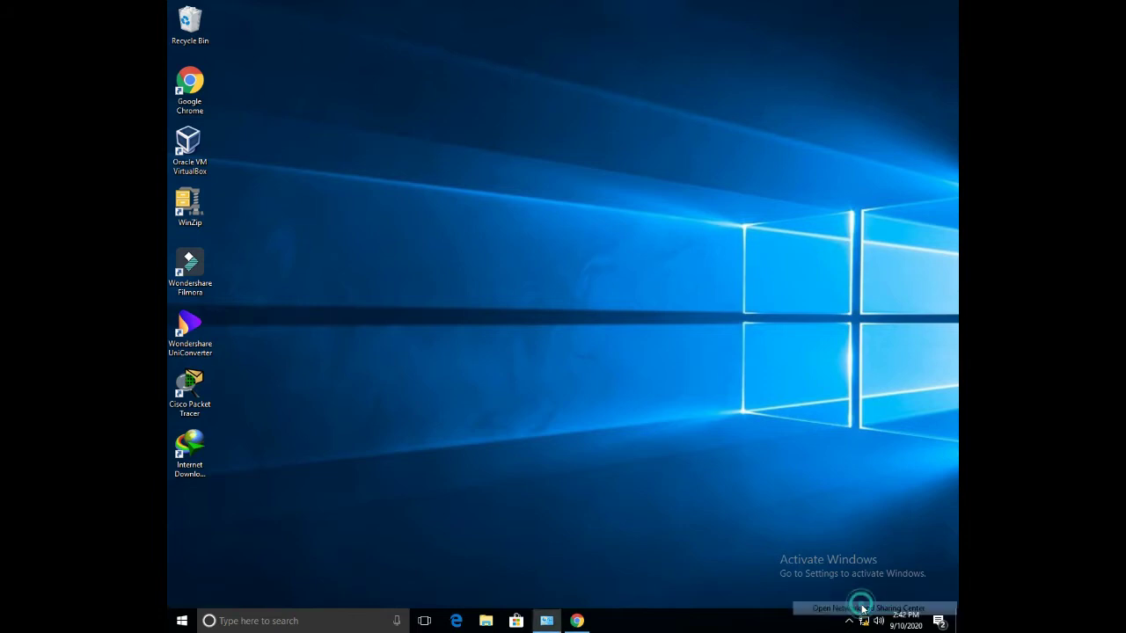
left_click(735, 231)
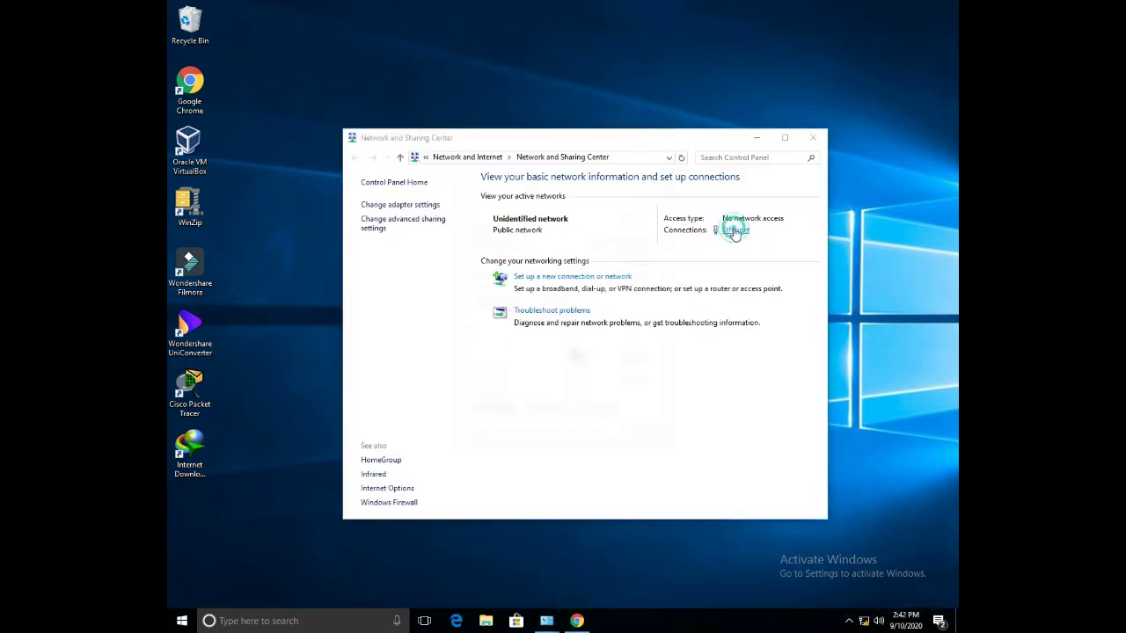
left_click(501, 410)
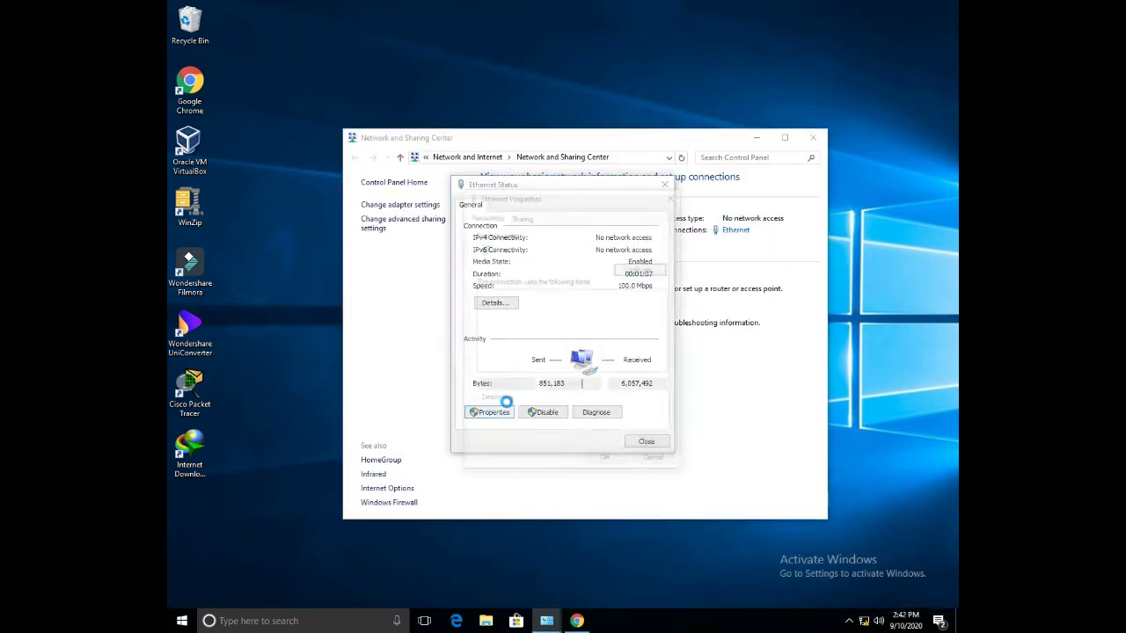
double_click(603, 338)
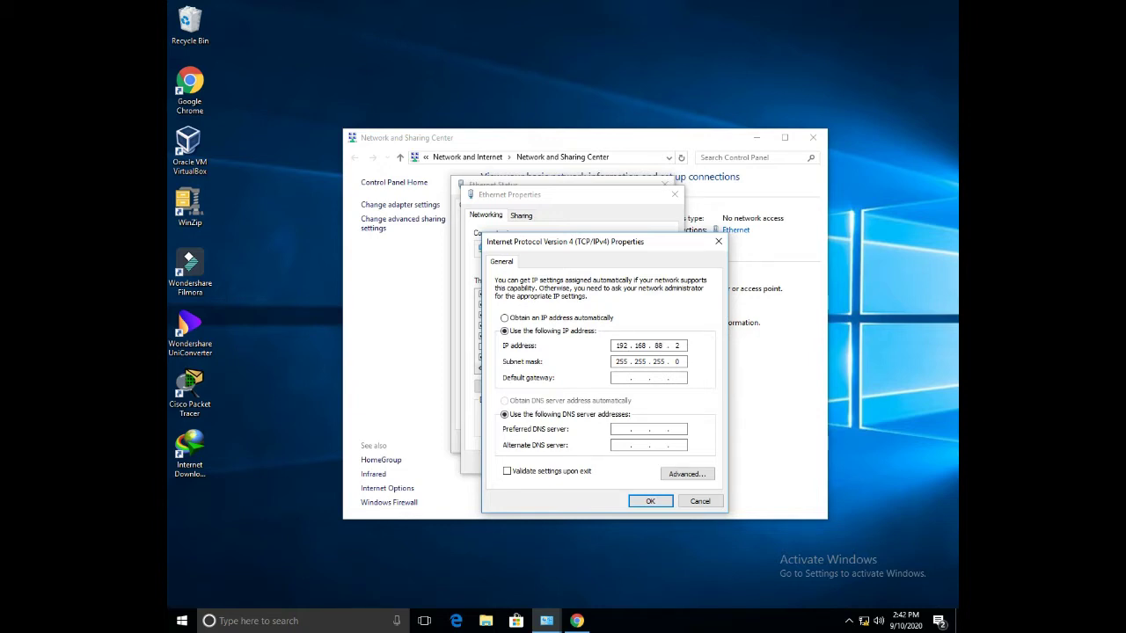
left_click(650, 501)
left_click(606, 463)
left_click(630, 446)
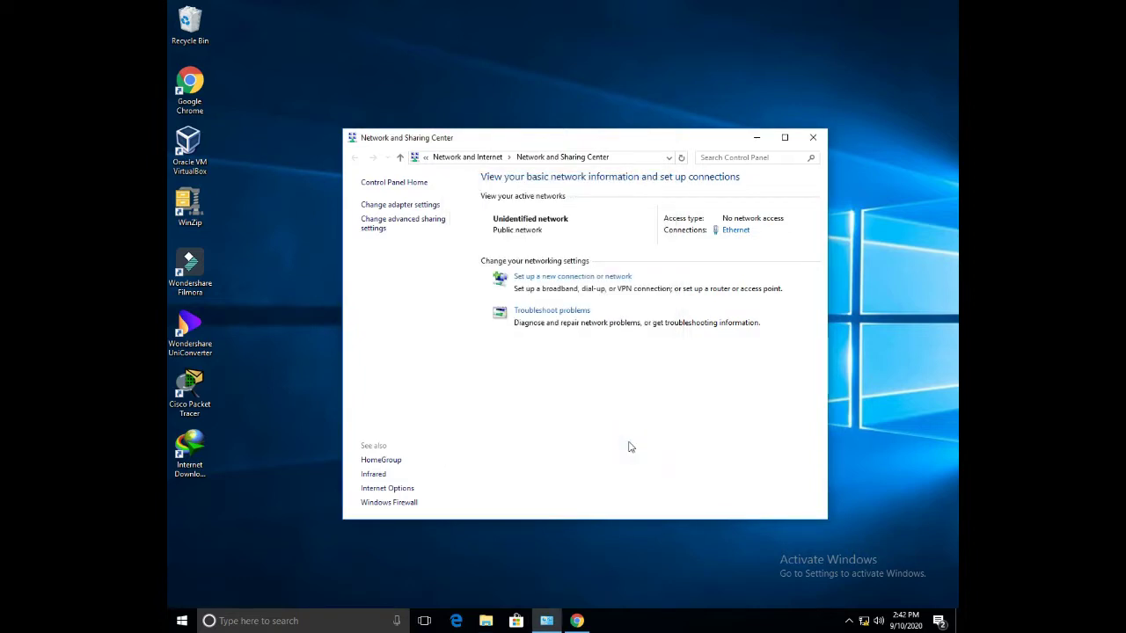
Ping the router at 192.168.88.1 and close the Network and Sharing Center
key("super+r")
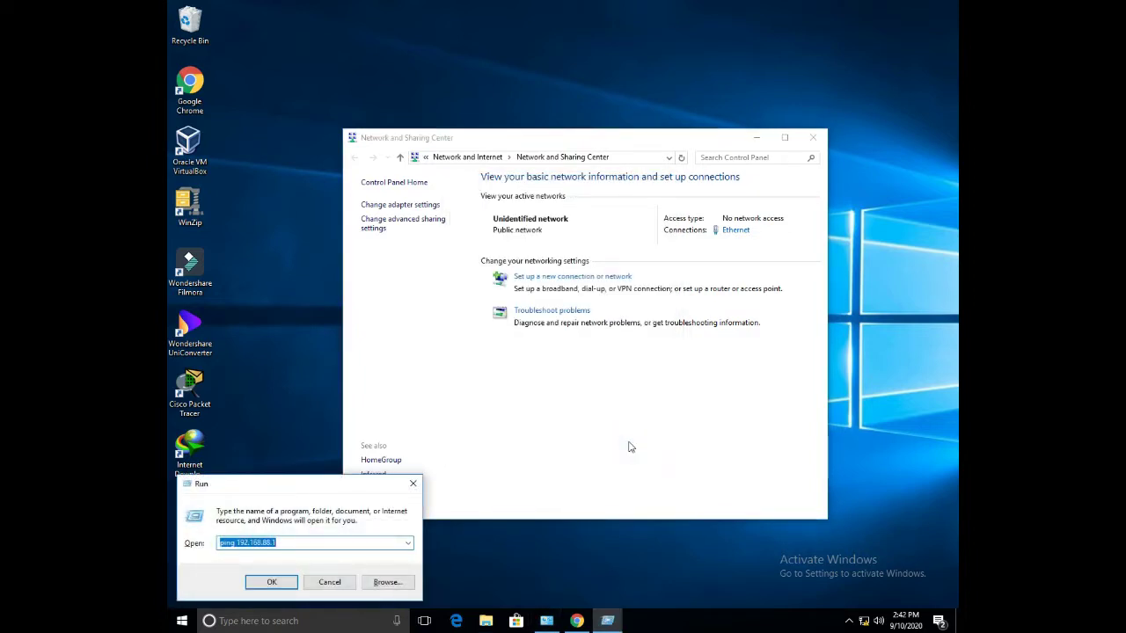
left_click(294, 579)
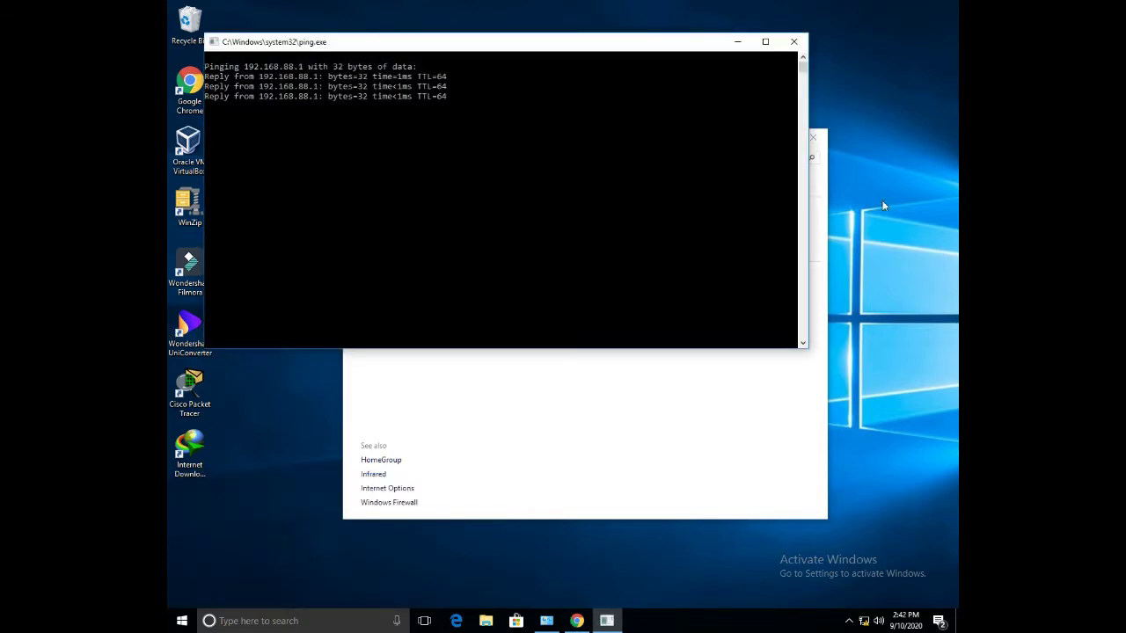
left_click(814, 138)
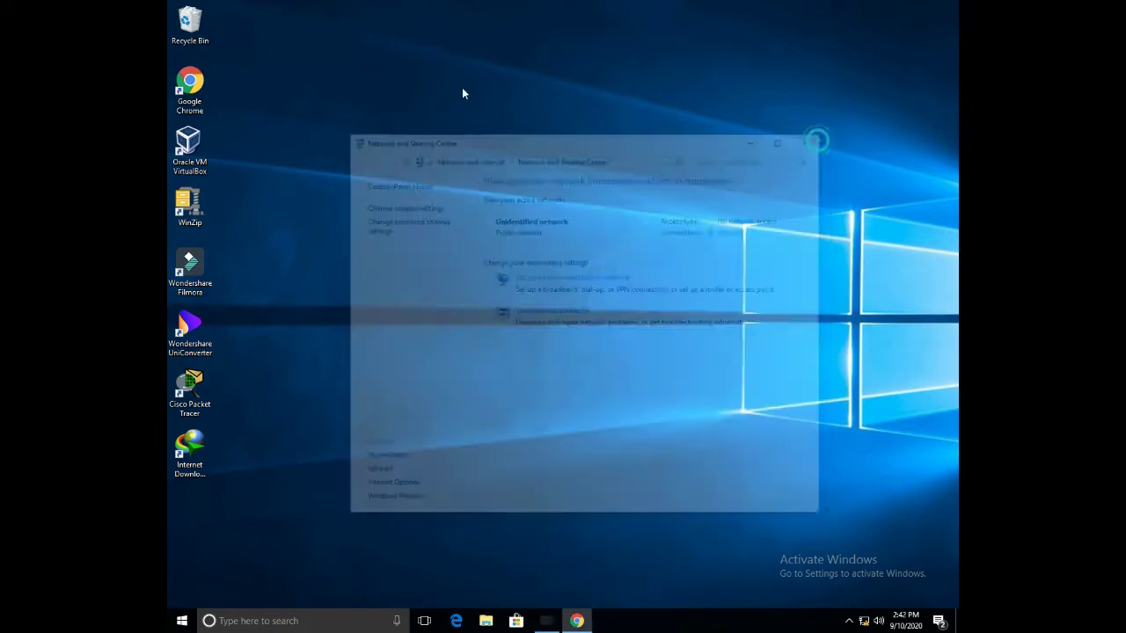
Switch to Google Chrome in a maximized window and open the router's configuration page at 192.168.88.1
double_click(189, 86)
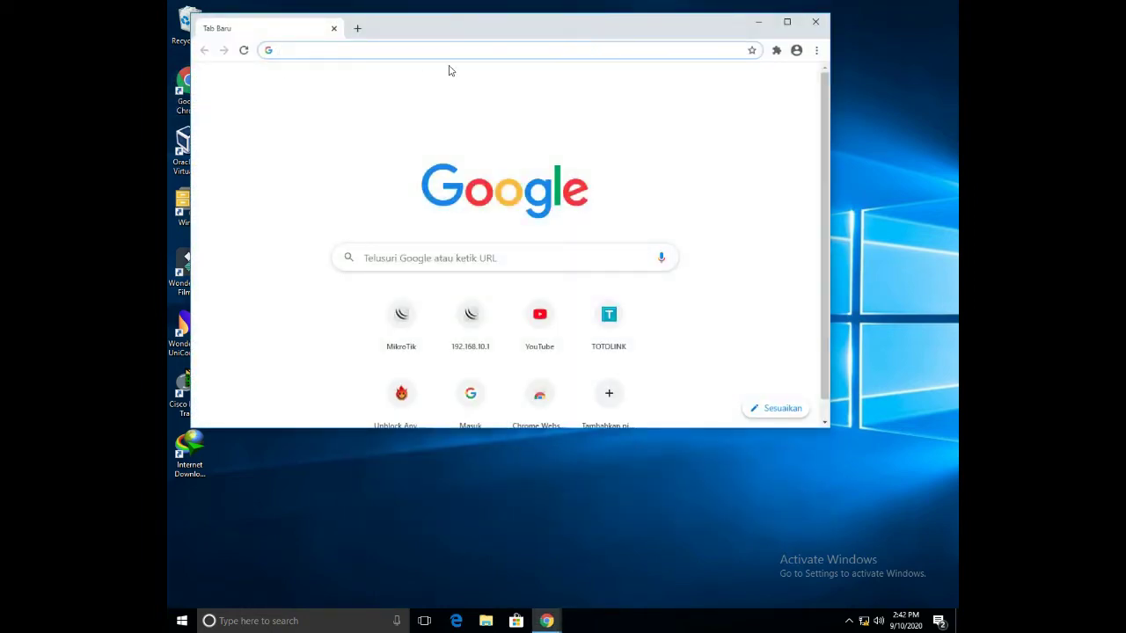
left_click(787, 21)
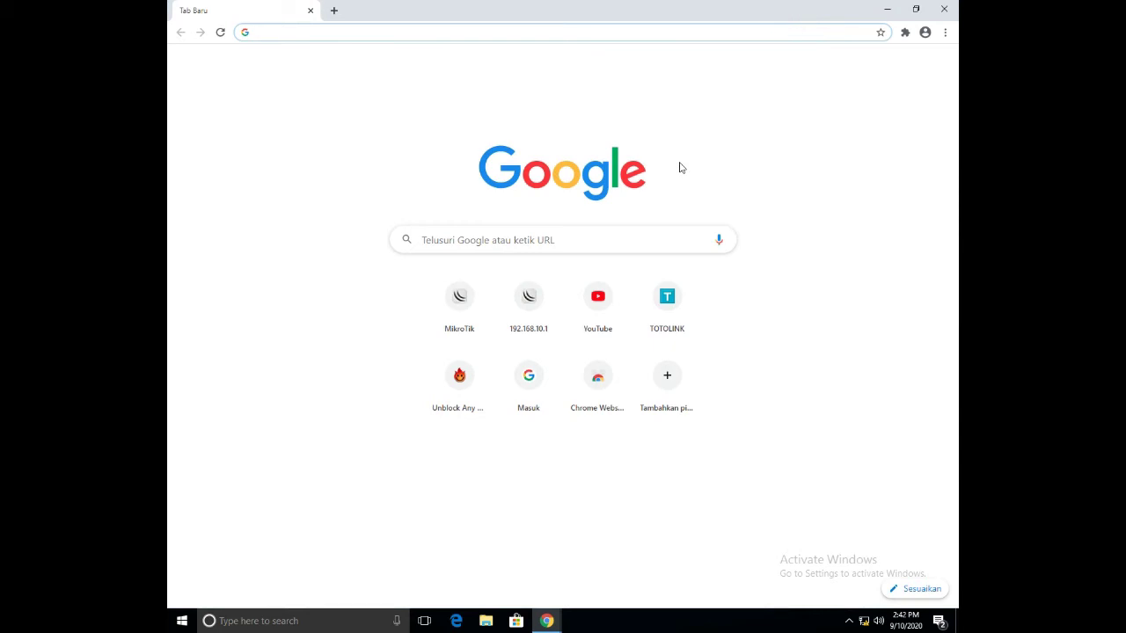
type("192.168.1.1")
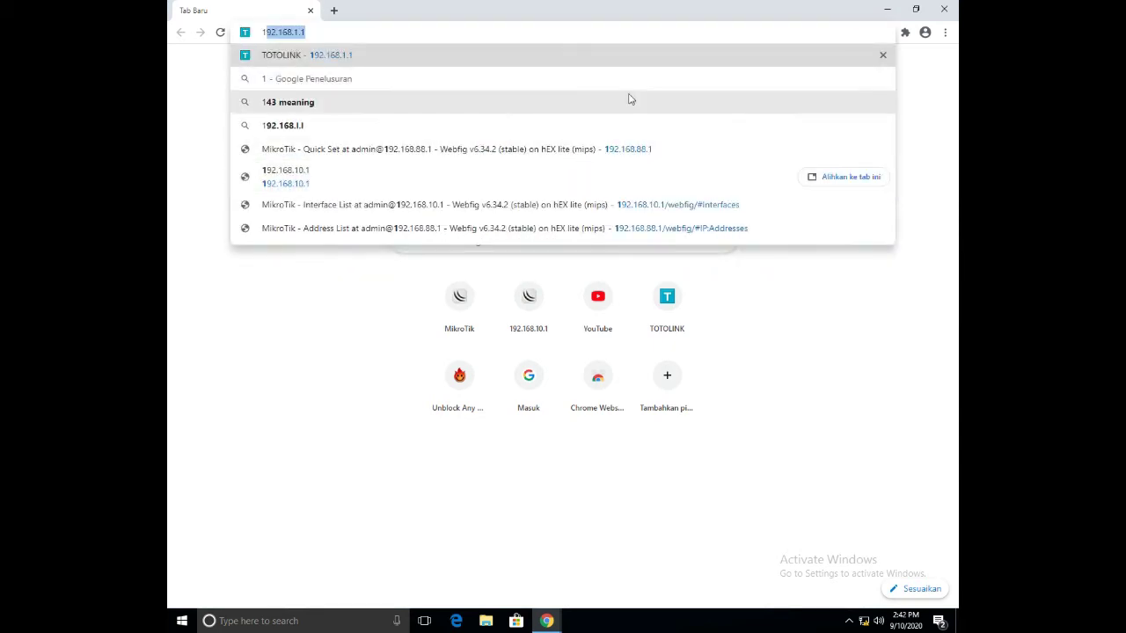
key("BackSpace")
key("BackSpace")
key("BackSpace")
type("88.1")
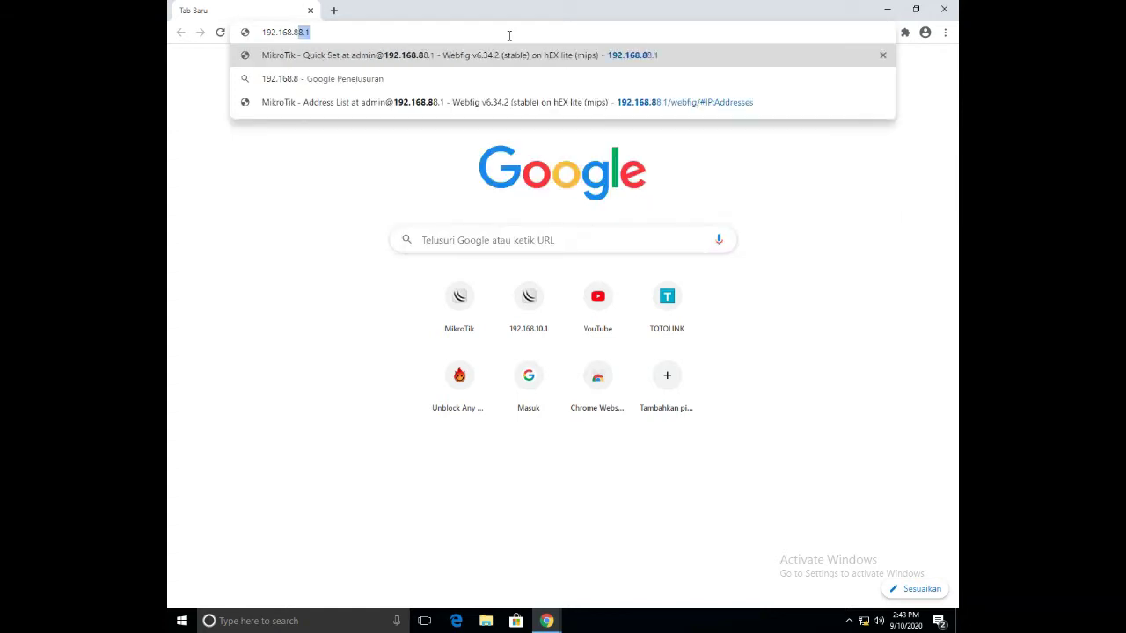
key("Return")
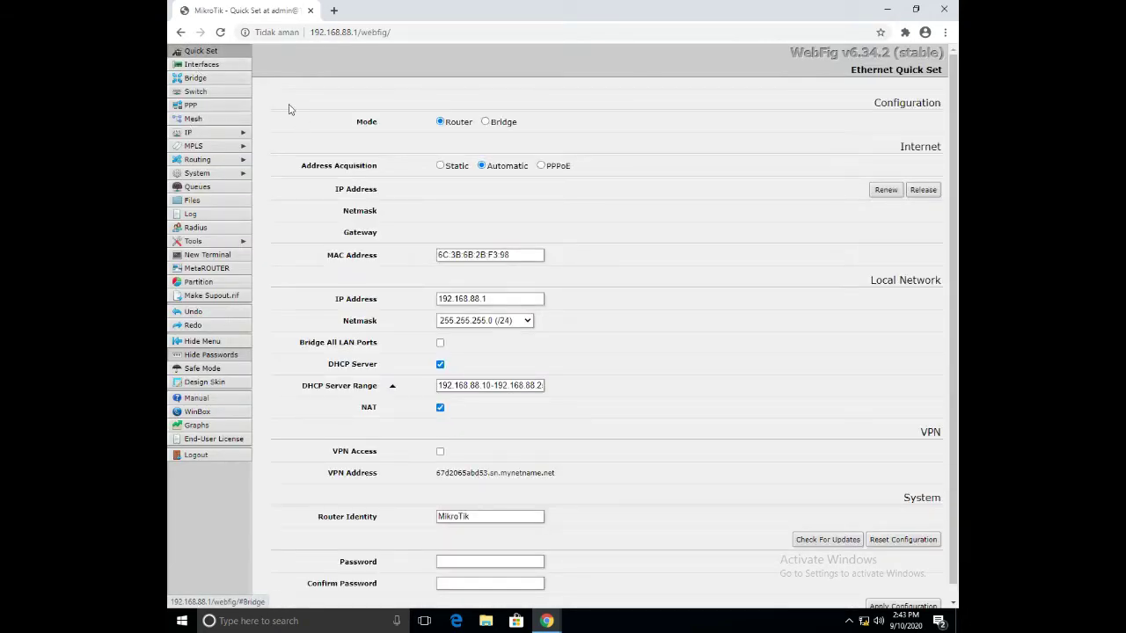
In the router's interface list, set the master port of ether2-master to none and save it
left_click(204, 65)
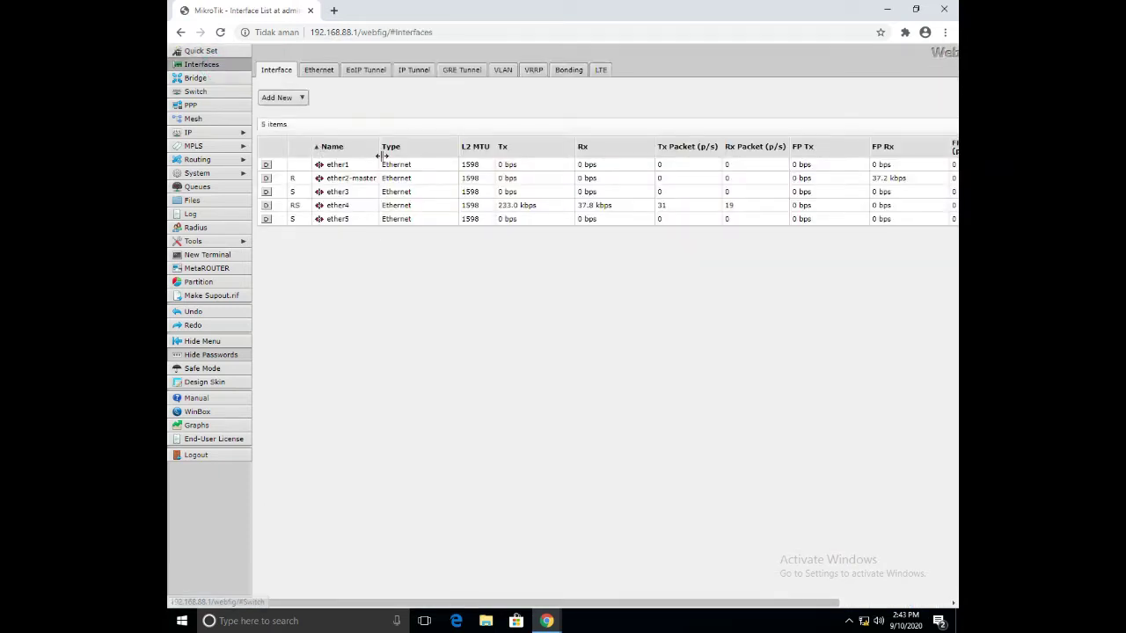
double_click(350, 182)
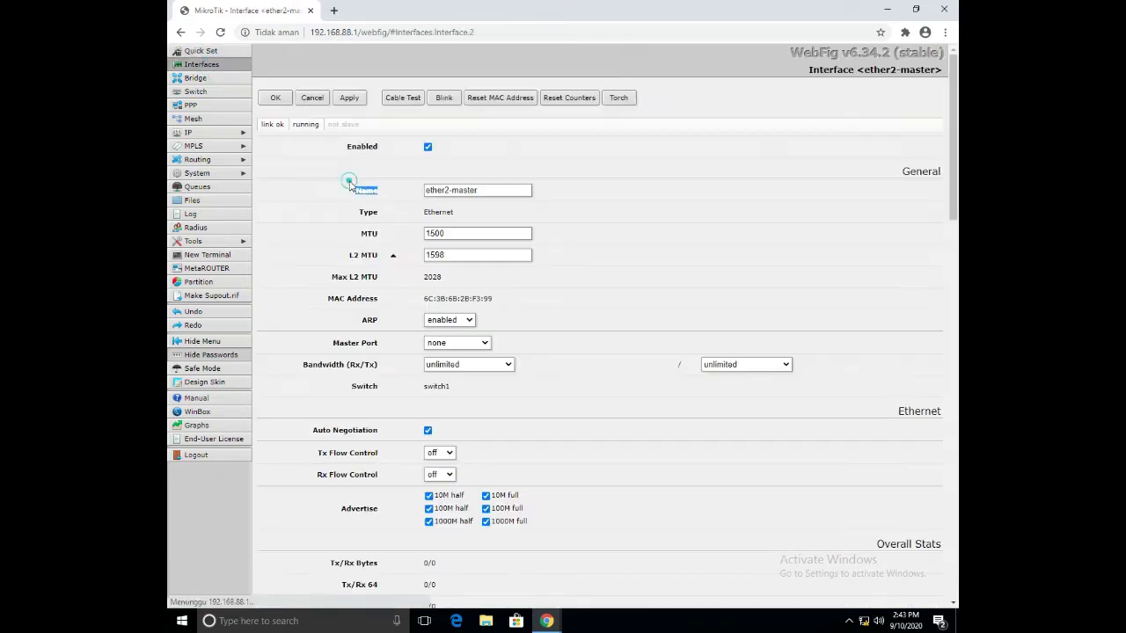
left_click(471, 345)
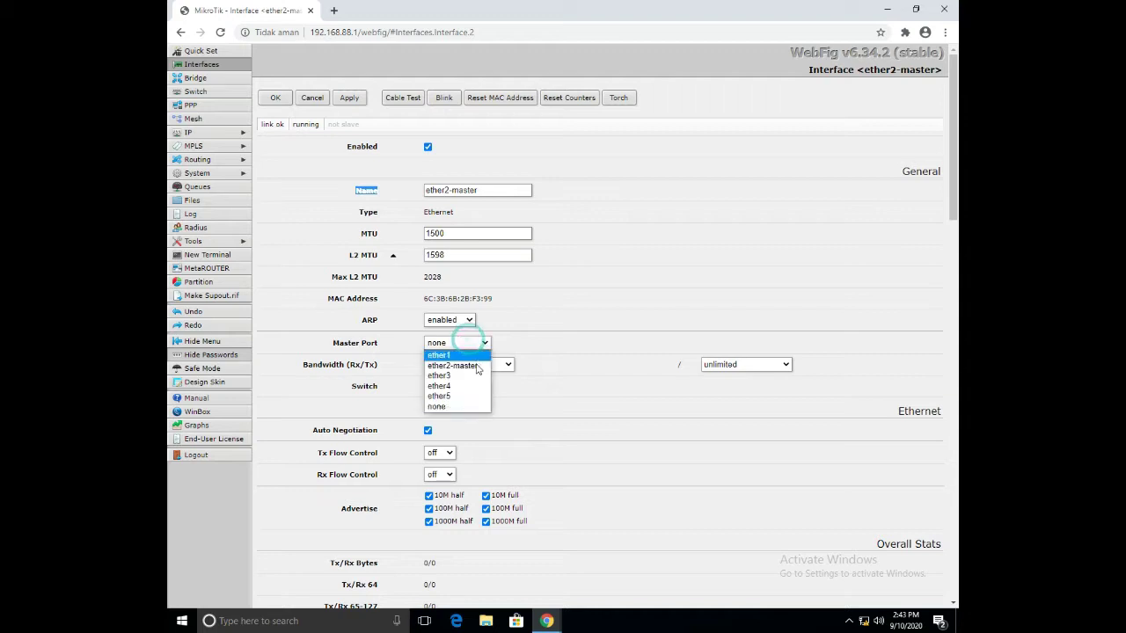
left_click(456, 408)
left_click(349, 99)
left_click(276, 98)
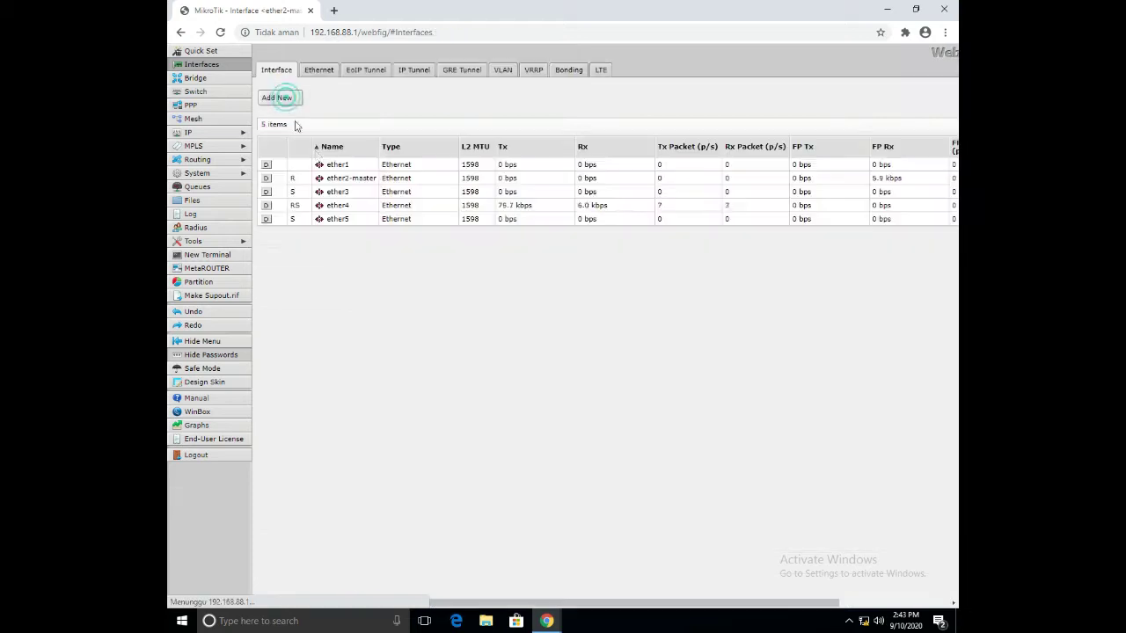
Set the master port of interface ether3 to none and save the change
double_click(344, 197)
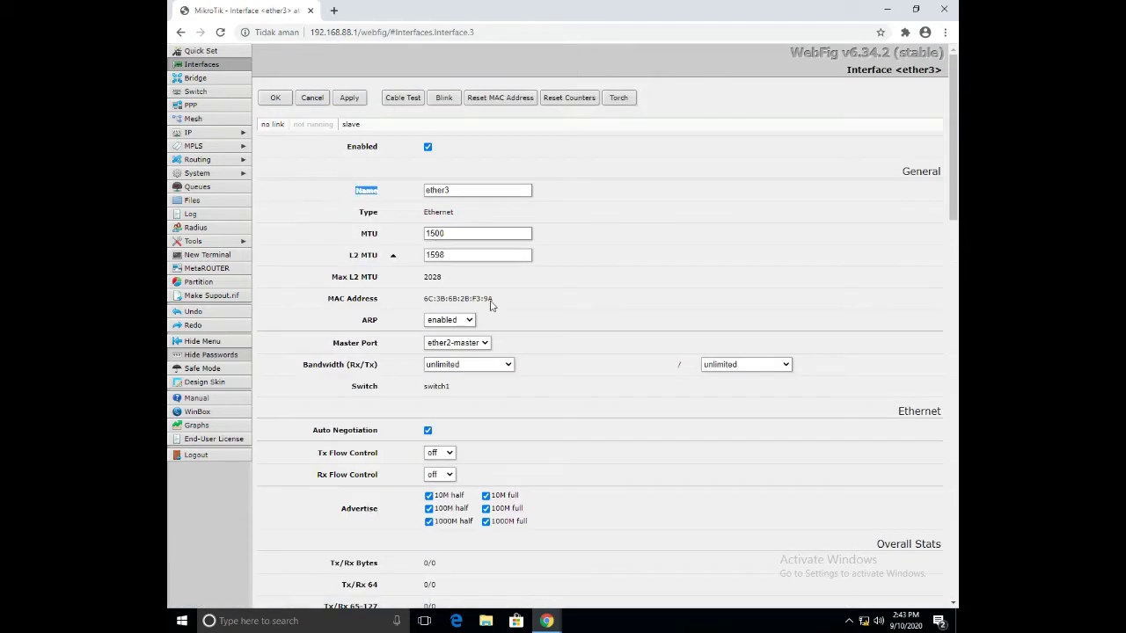
left_click(483, 342)
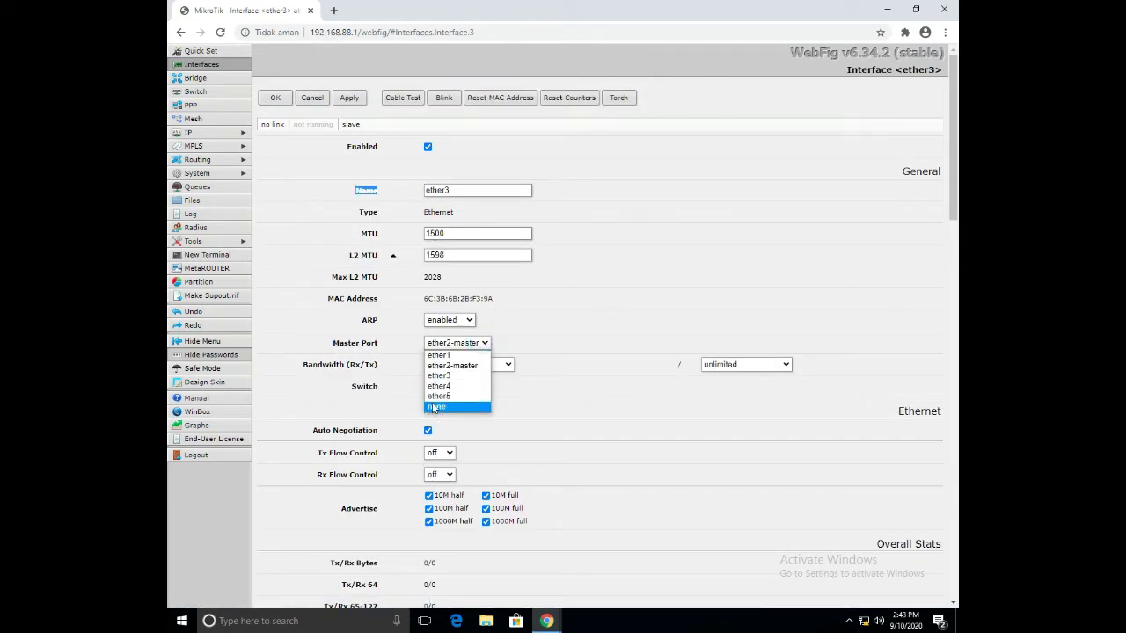
left_click(456, 408)
left_click(347, 99)
left_click(275, 98)
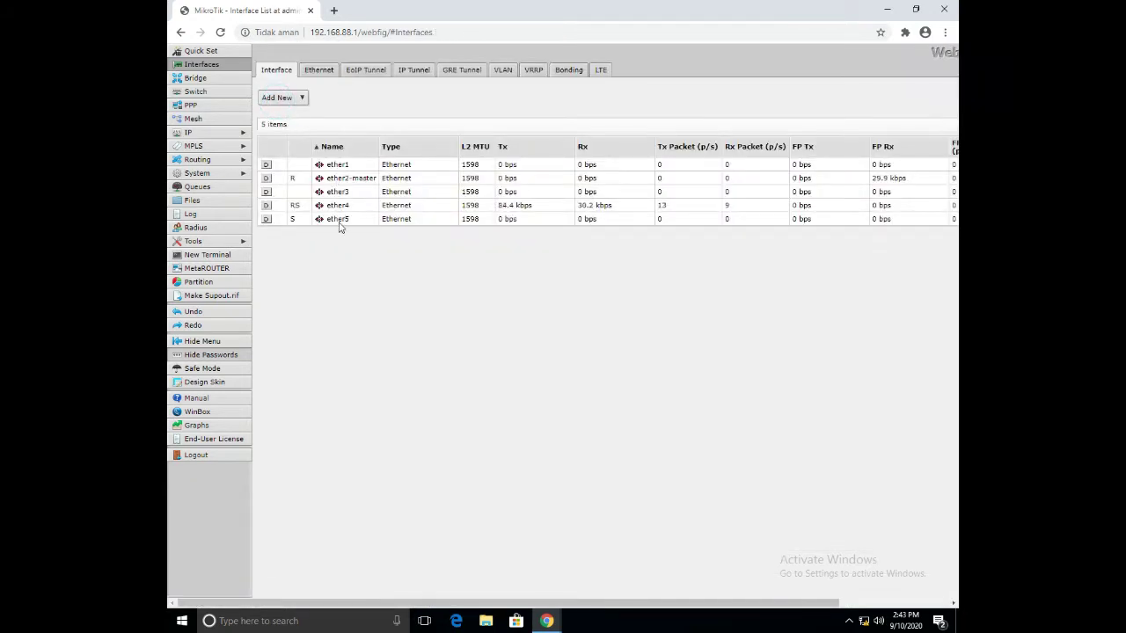
Set the master port of interface ether5 to none and save the change
left_click(337, 222)
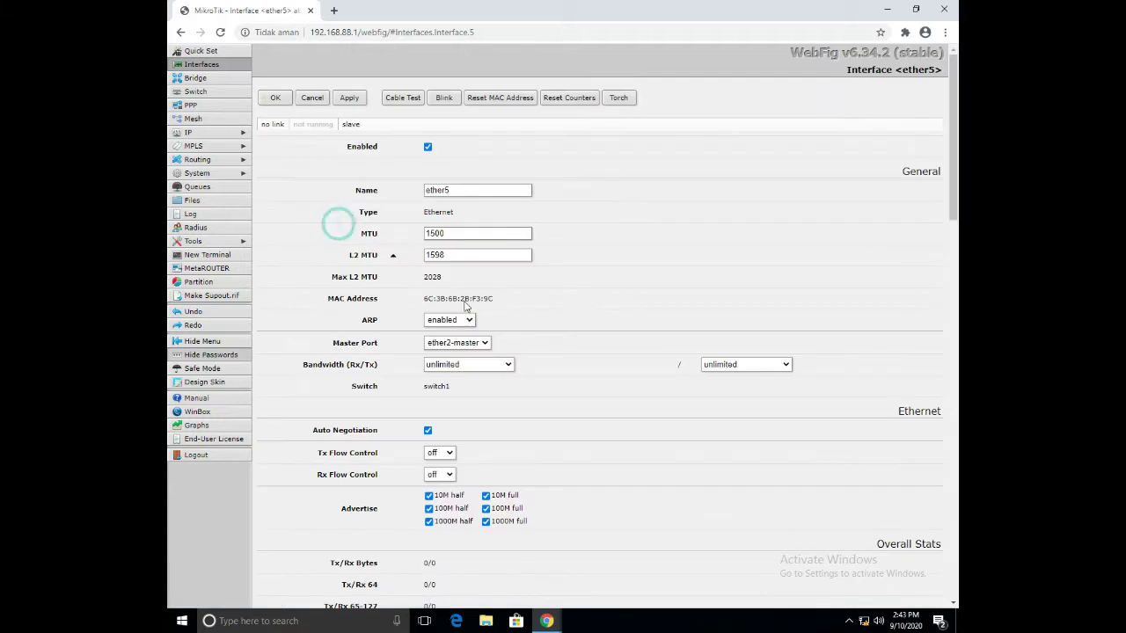
left_click(463, 343)
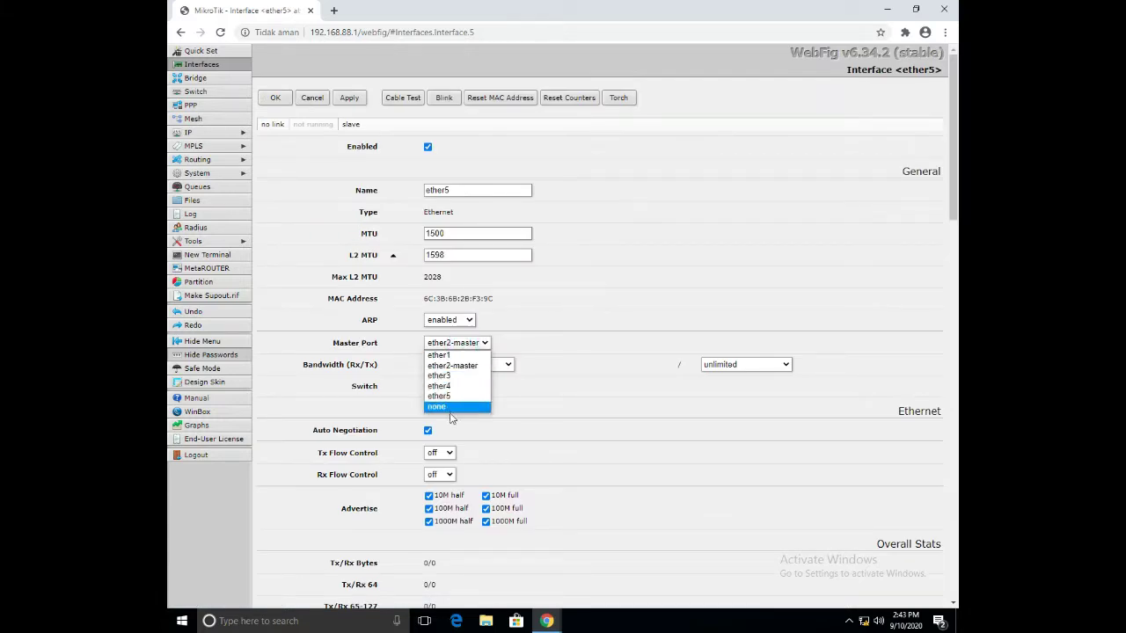
left_click(455, 406)
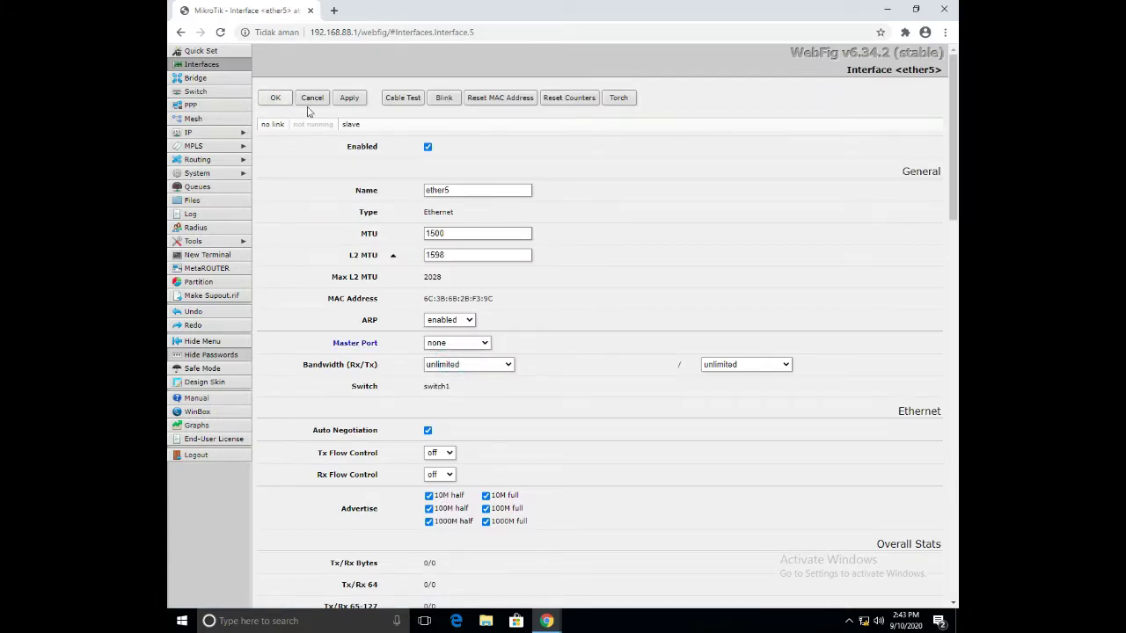
left_click(353, 97)
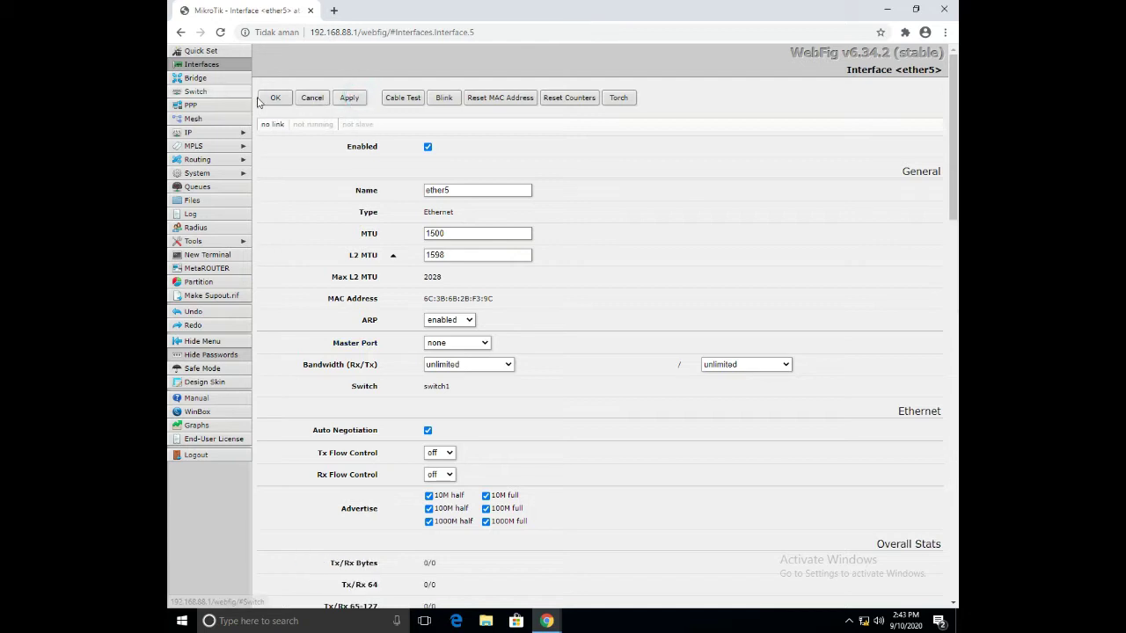
left_click(264, 98)
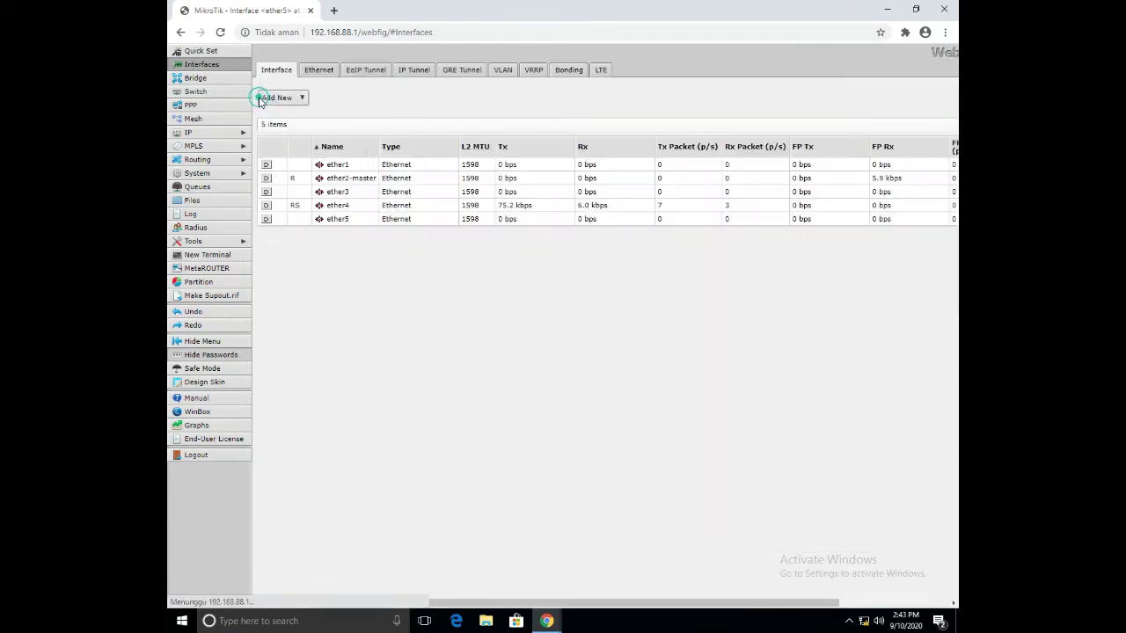
Add the IP address 192.168.10.1/24 on interface ether2-master to the router's address list
left_click(224, 131)
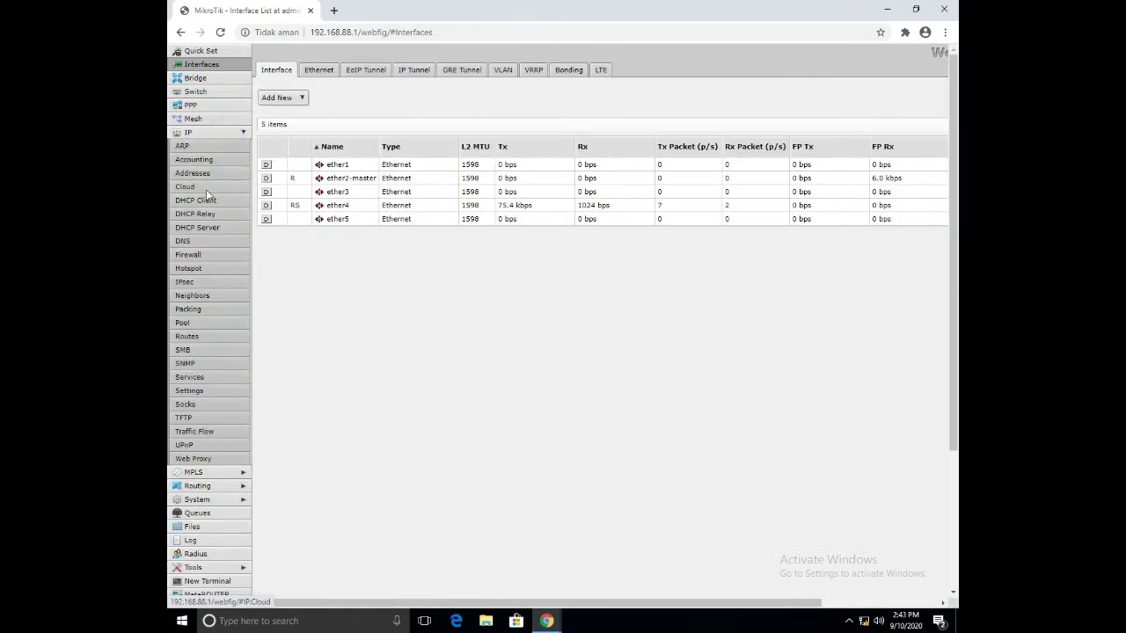
left_click(194, 172)
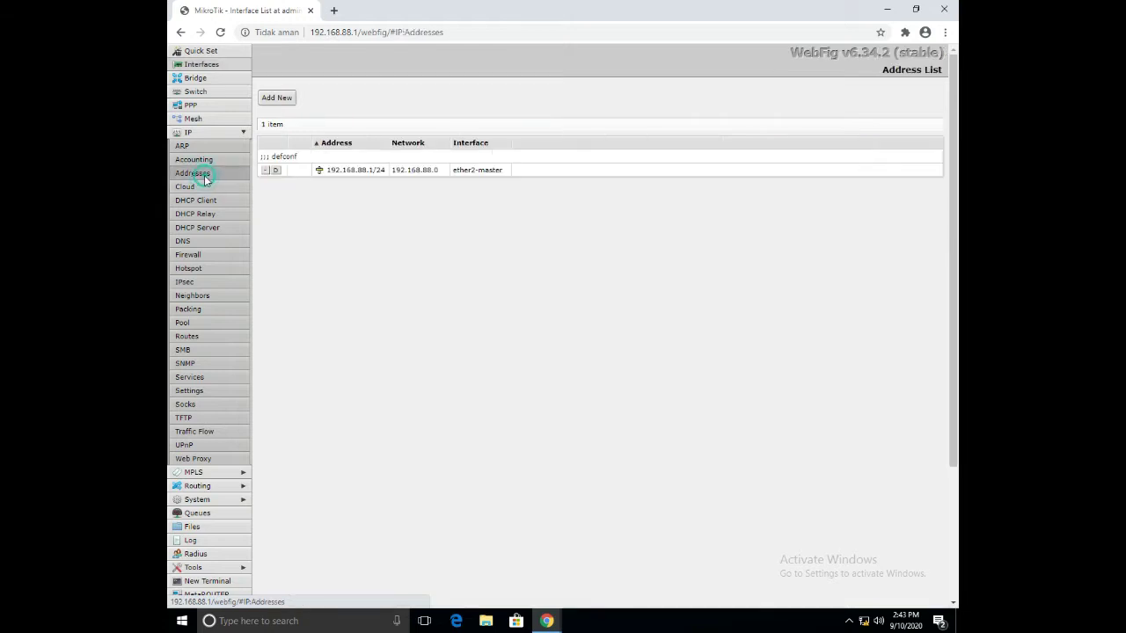
left_click(267, 99)
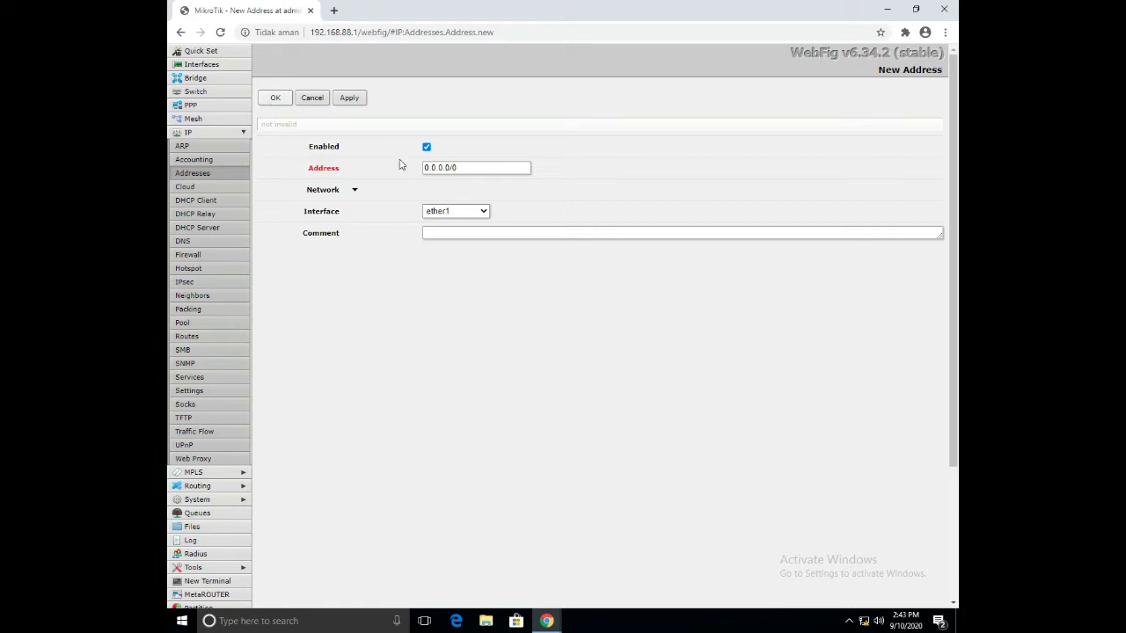
left_click(472, 214)
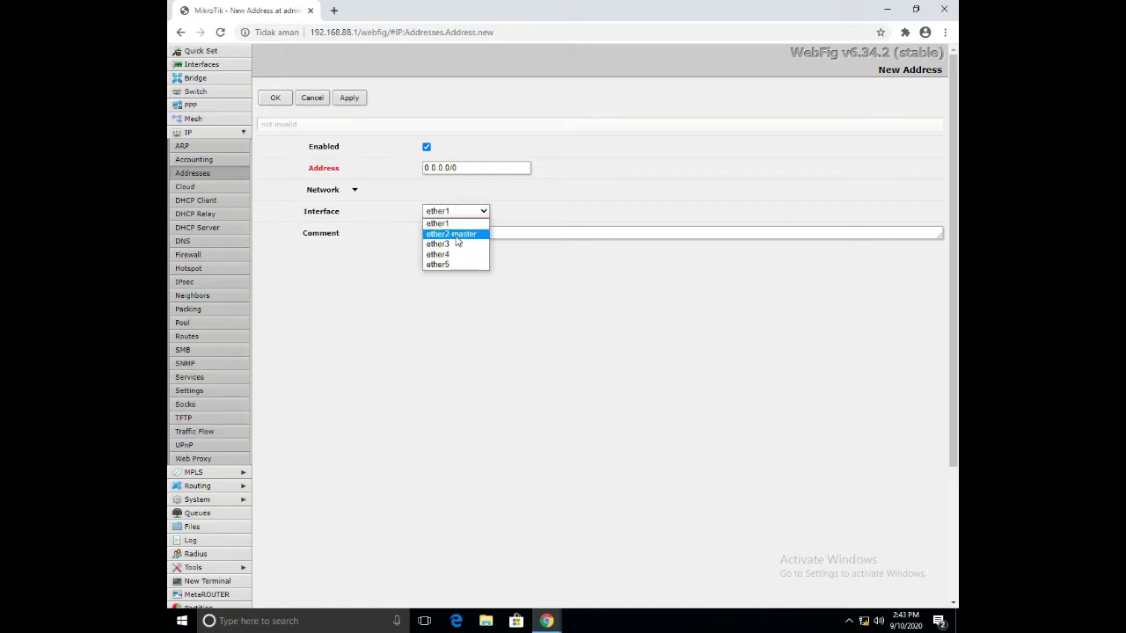
left_click(457, 236)
left_click(473, 168)
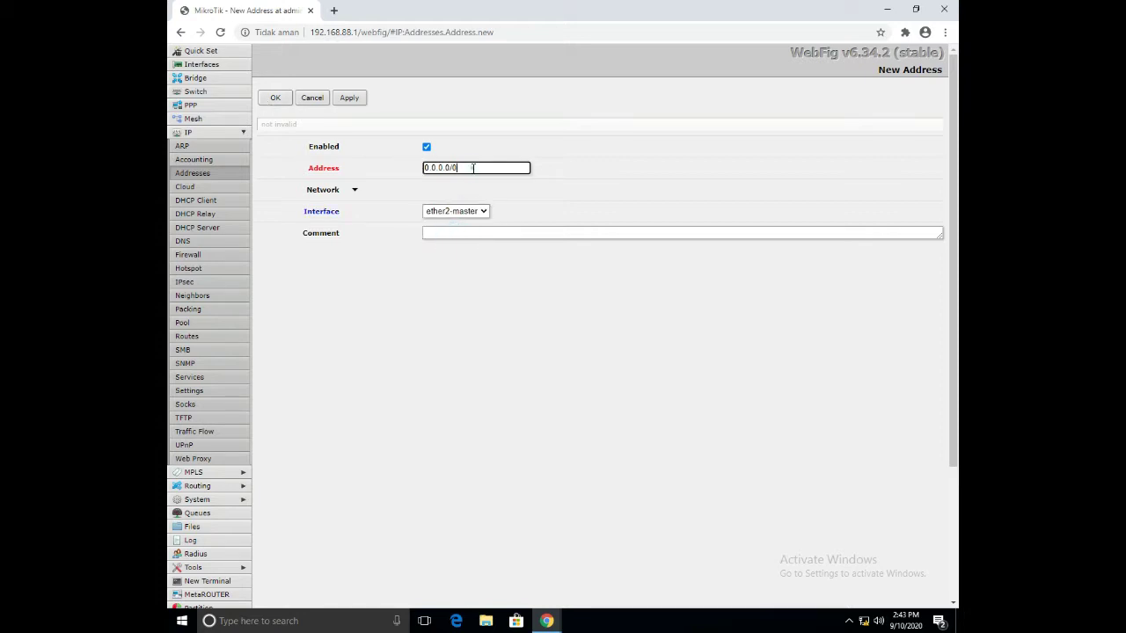
key("BackSpace")
key("BackSpace")
key("BackSpace")
key("BackSpace")
key("BackSpace")
key("BackSpace")
key("BackSpace")
key("BackSpace")
type("192.168.")
left_click(345, 100)
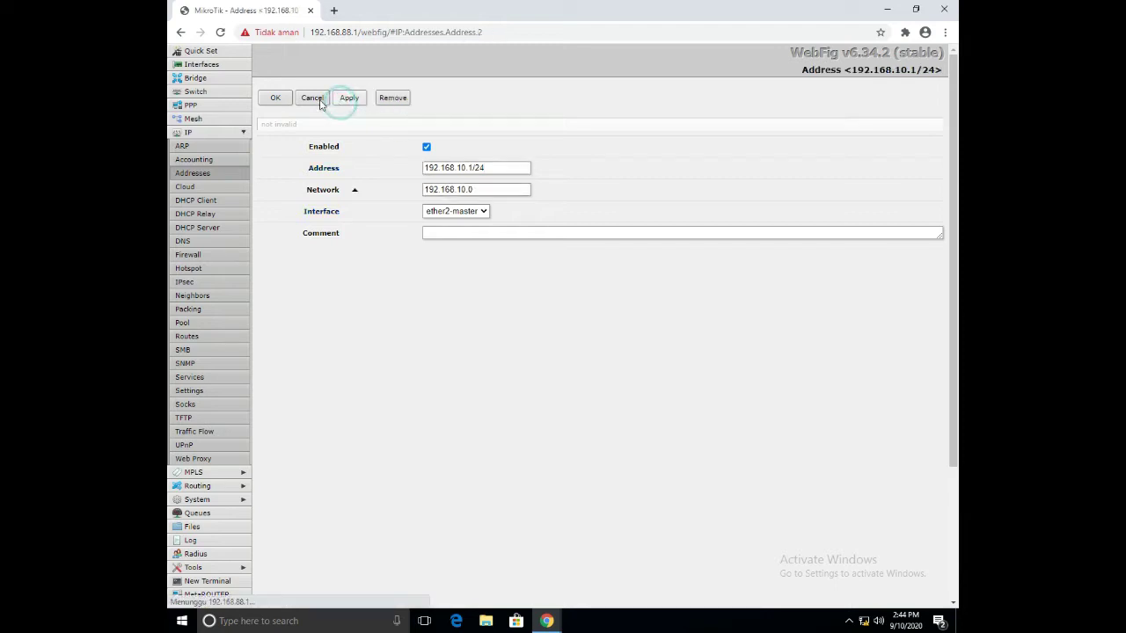
left_click(276, 98)
Create another IP address entry, 192.168.20.10/25, on interface ether3 and apply it
left_click(275, 98)
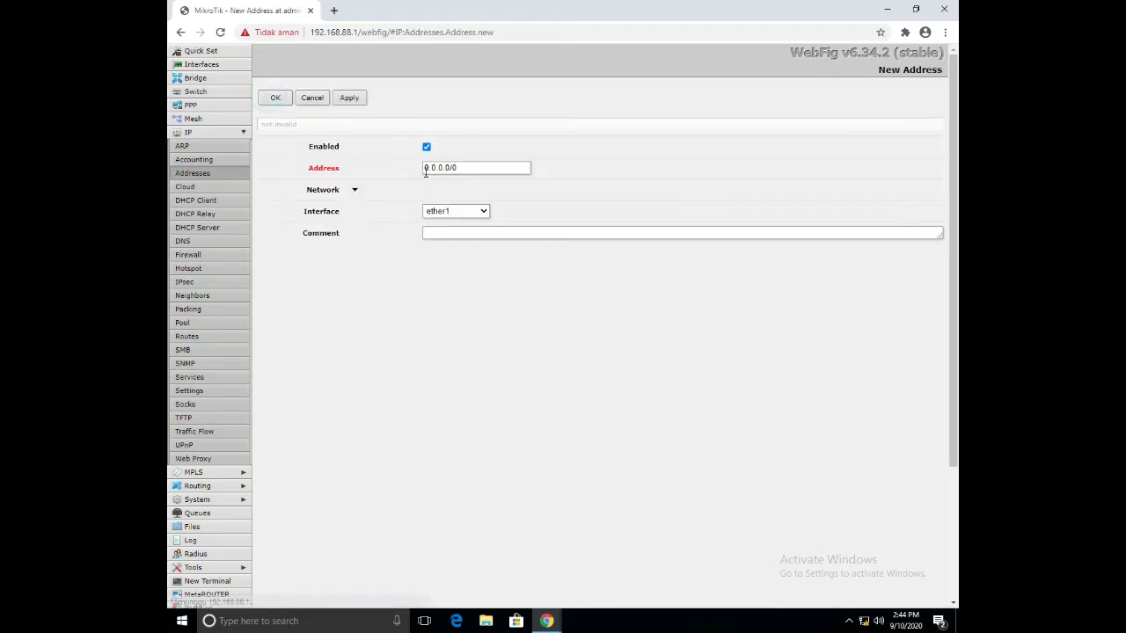
left_click(450, 167)
key("BackSpace")
key("BackSpace")
key("BackSpace")
key("BackSpace")
key("BackSpace")
key("BackSpace")
key("BackSpace")
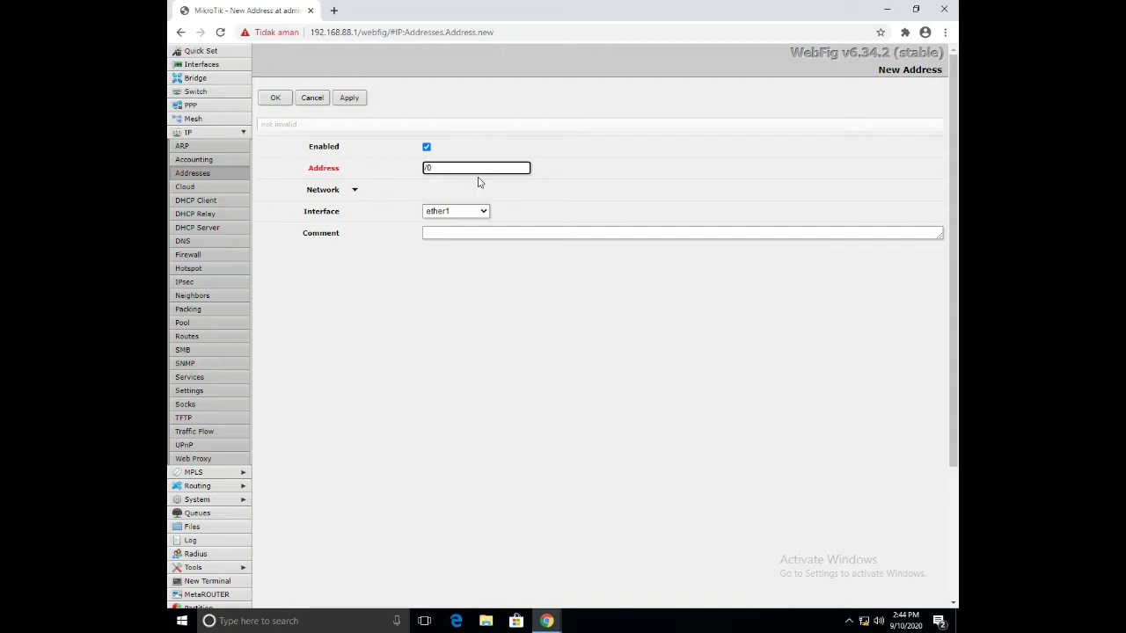
type("192.1")
type("20.10/25")
left_click(515, 169)
left_click(459, 215)
left_click(457, 246)
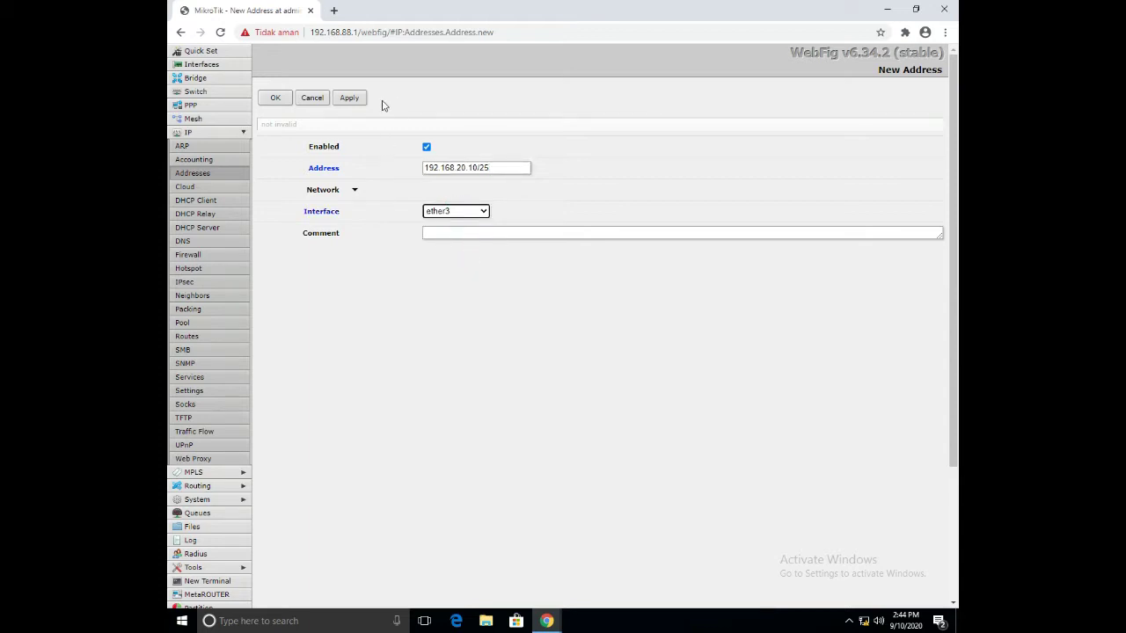
left_click(352, 99)
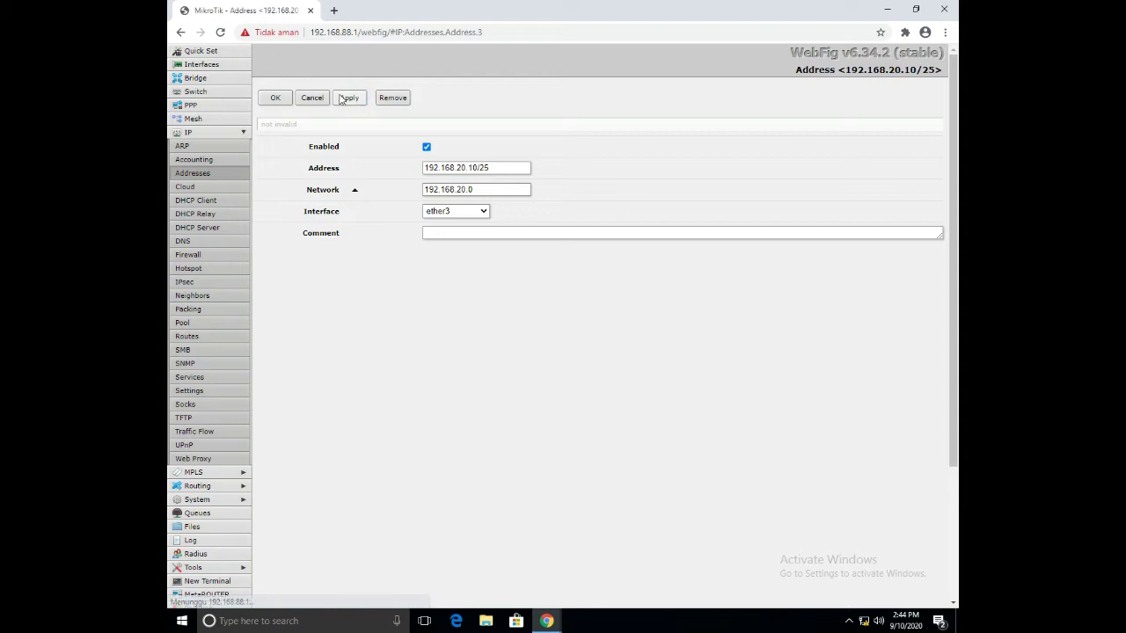
Save the 192.168.20.10/25 address entry and return to the address list
left_click(276, 97)
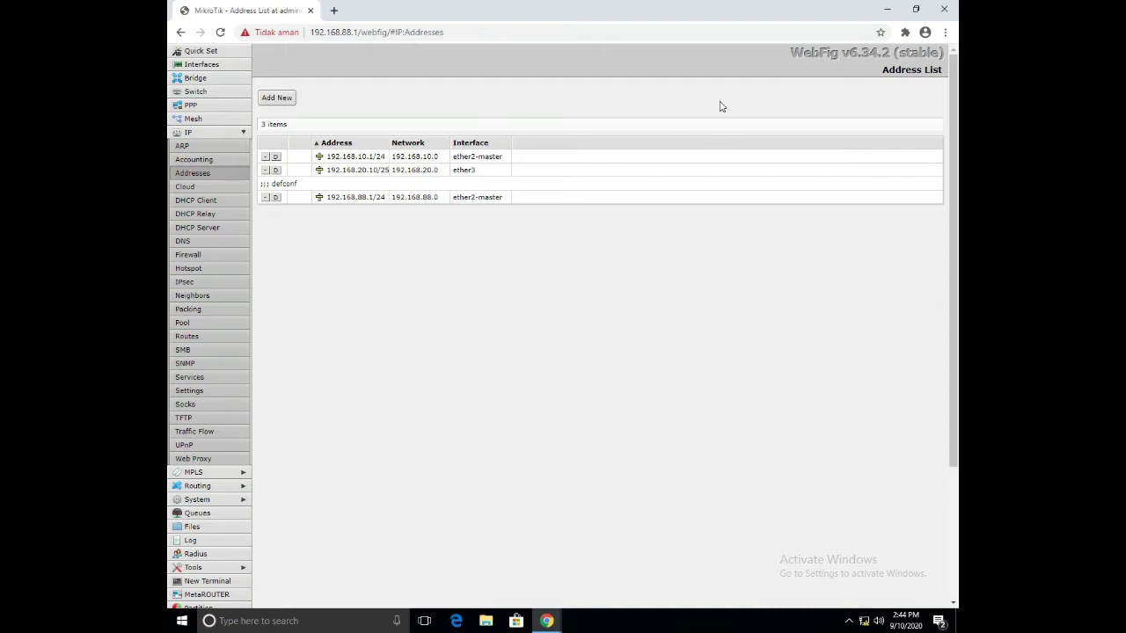
Set the PC's Ethernet adapter to the static IPv4 address 192.168.10.2 in the Windows network settings
right_click(865, 620)
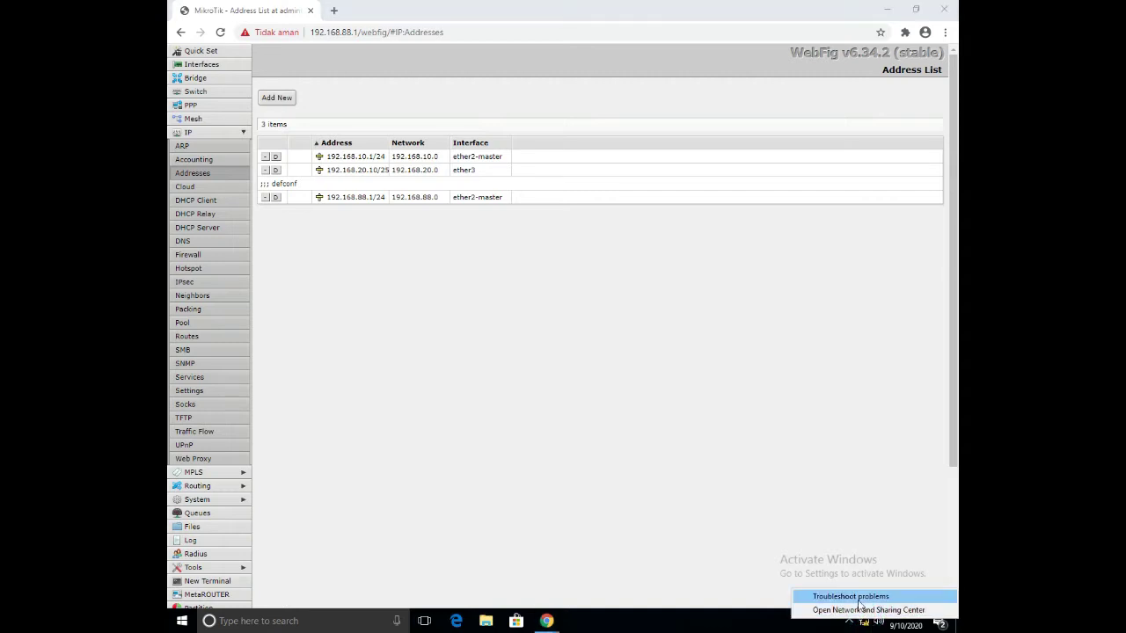
left_click(866, 609)
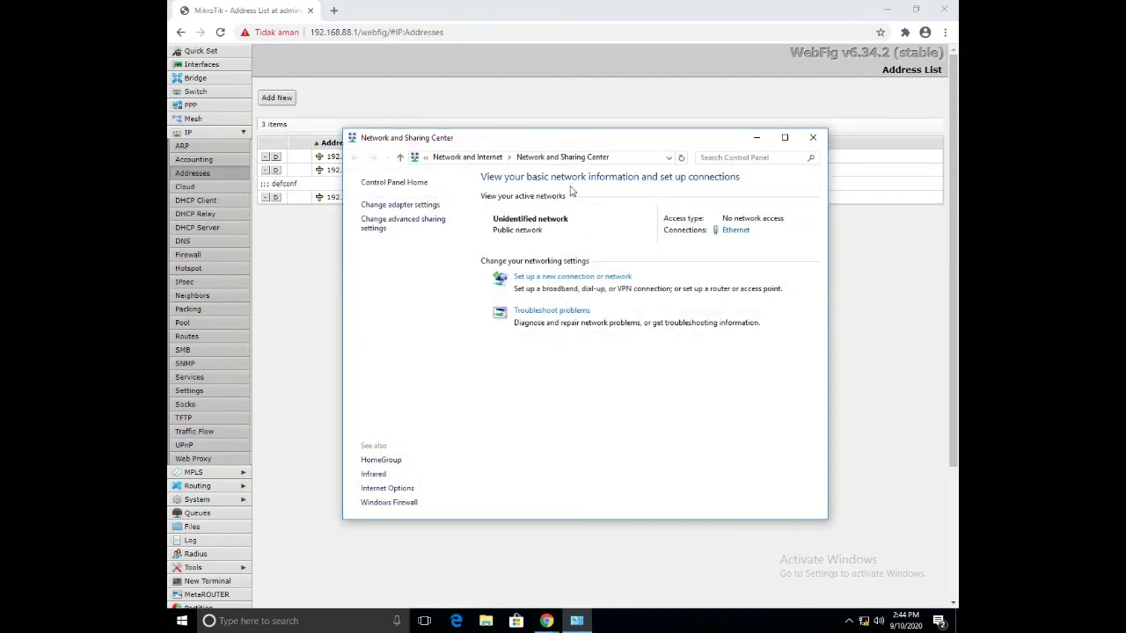
left_click(739, 232)
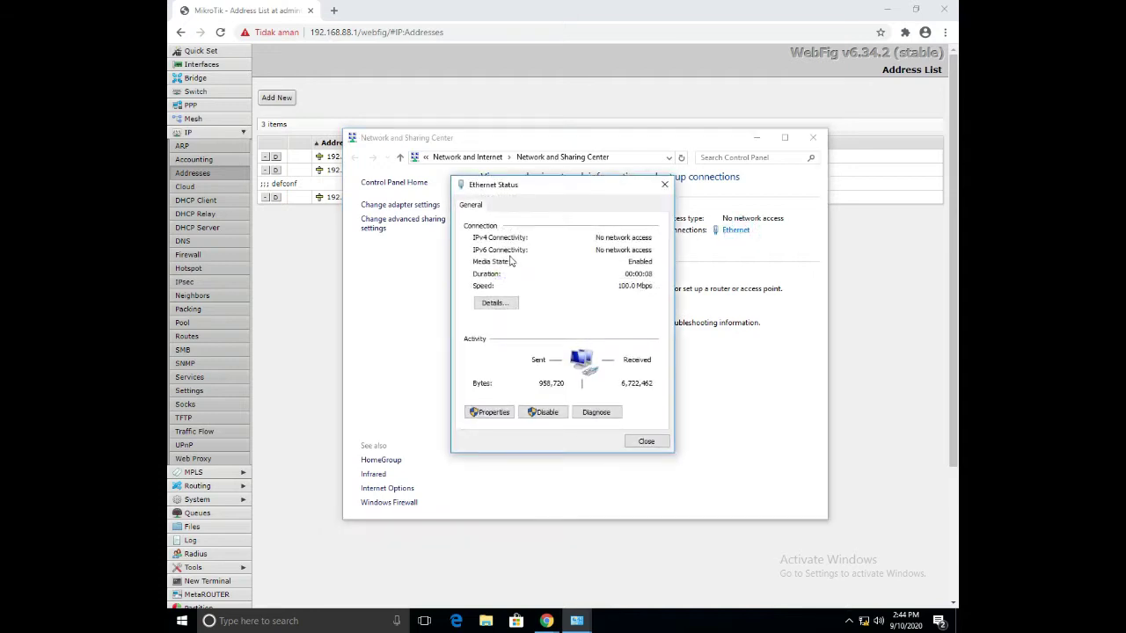
left_click(491, 410)
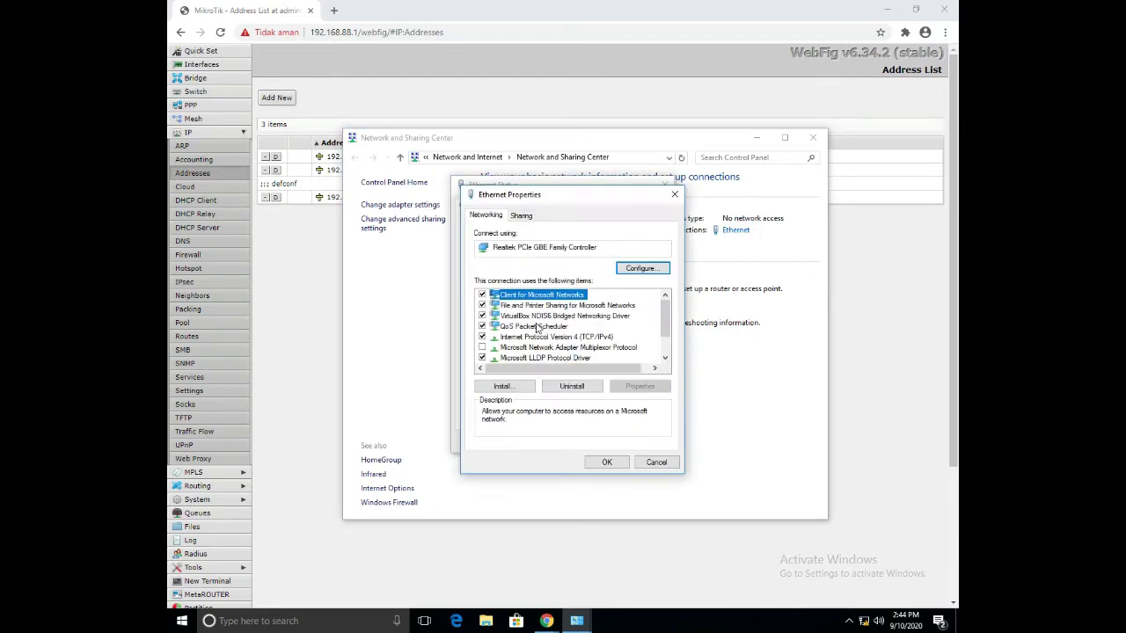
left_click(534, 327)
double_click(533, 337)
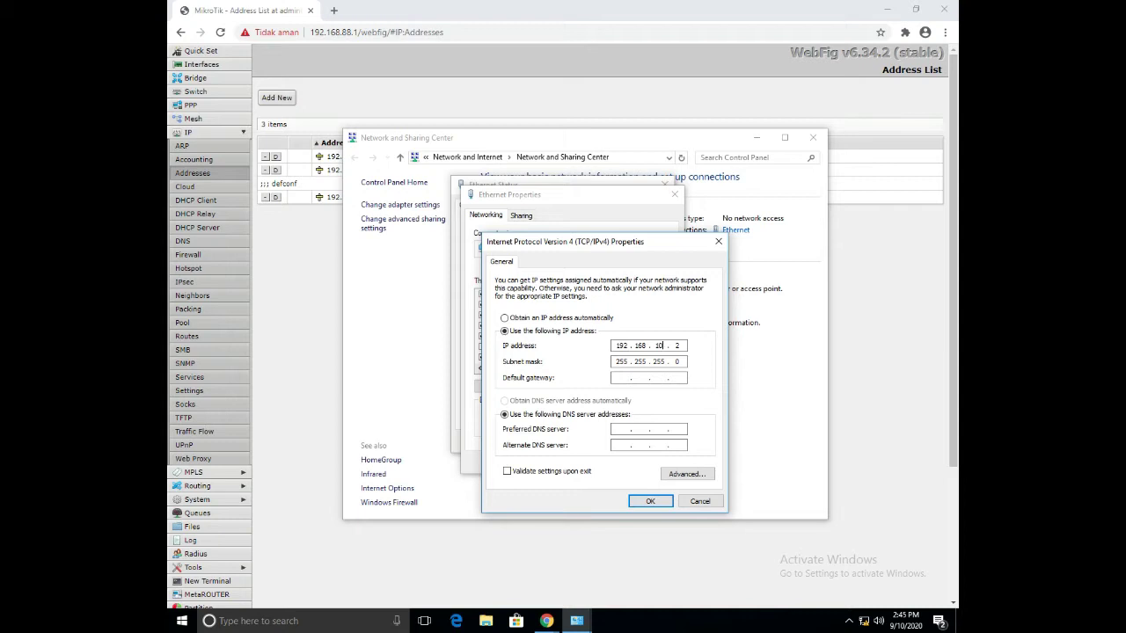
left_click(650, 501)
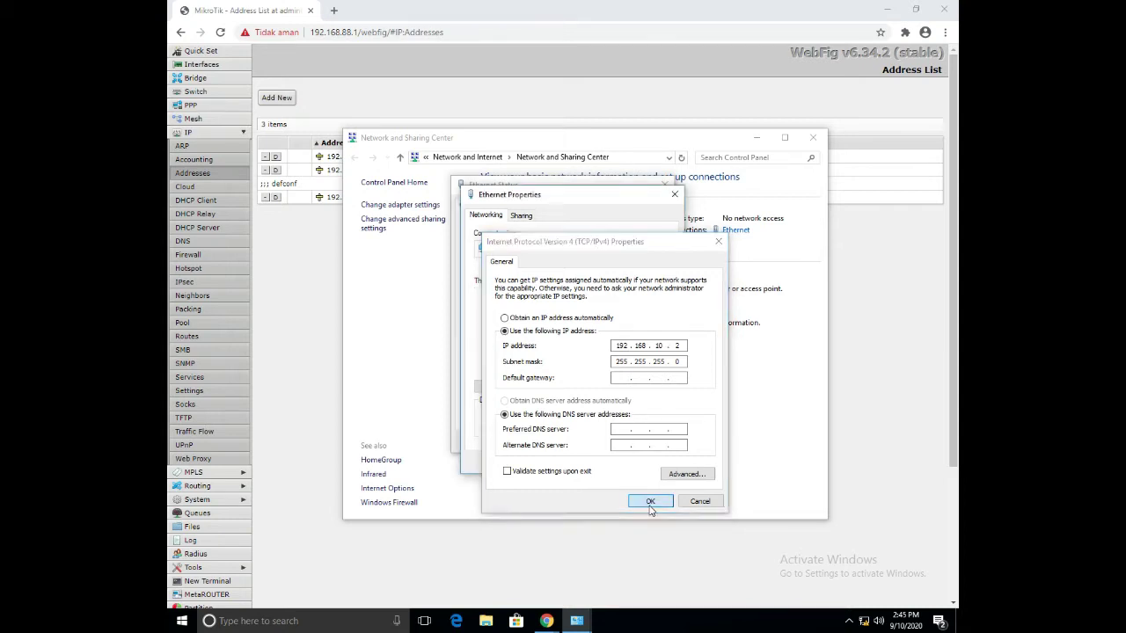
left_click(614, 461)
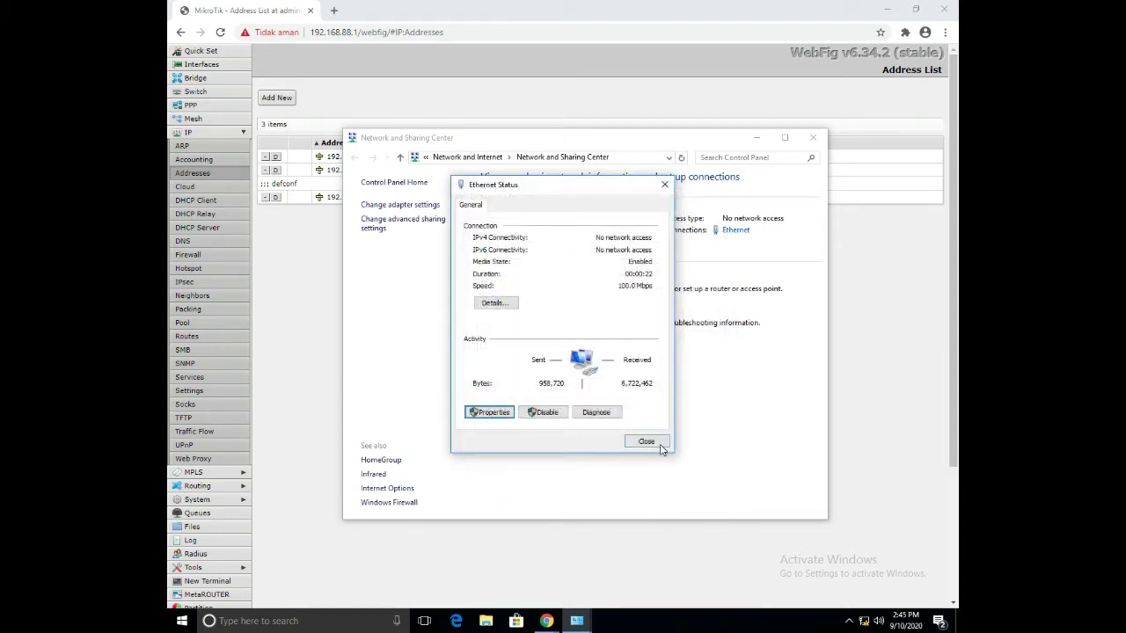
left_click(648, 443)
left_click(812, 137)
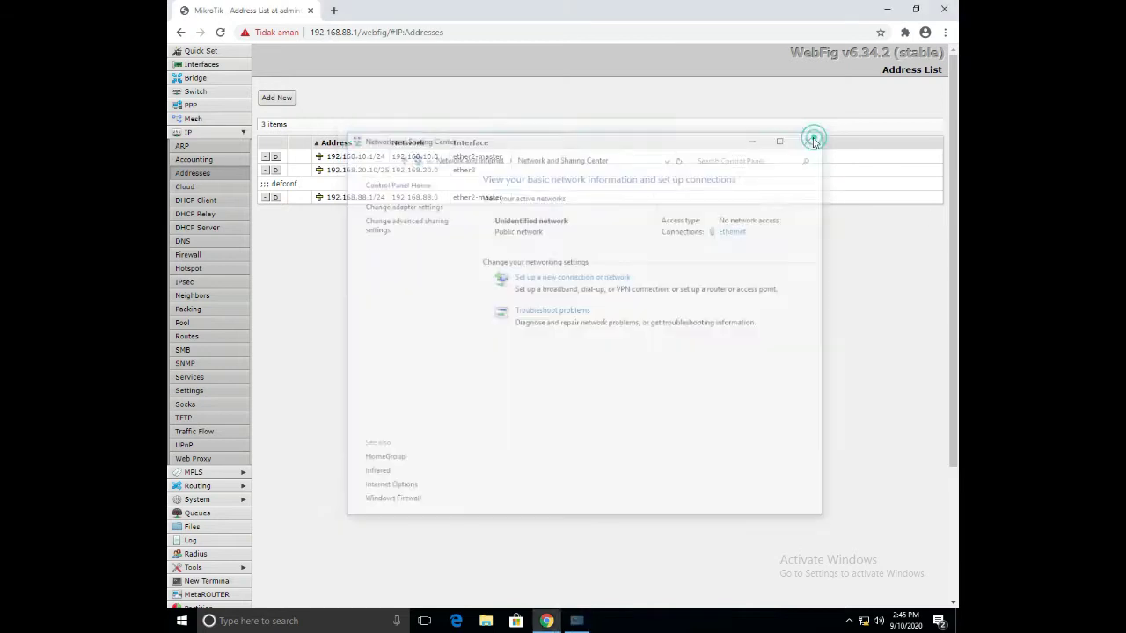
Reopen the router's web interface in the browser at 192.168.10.1
left_click(694, 32)
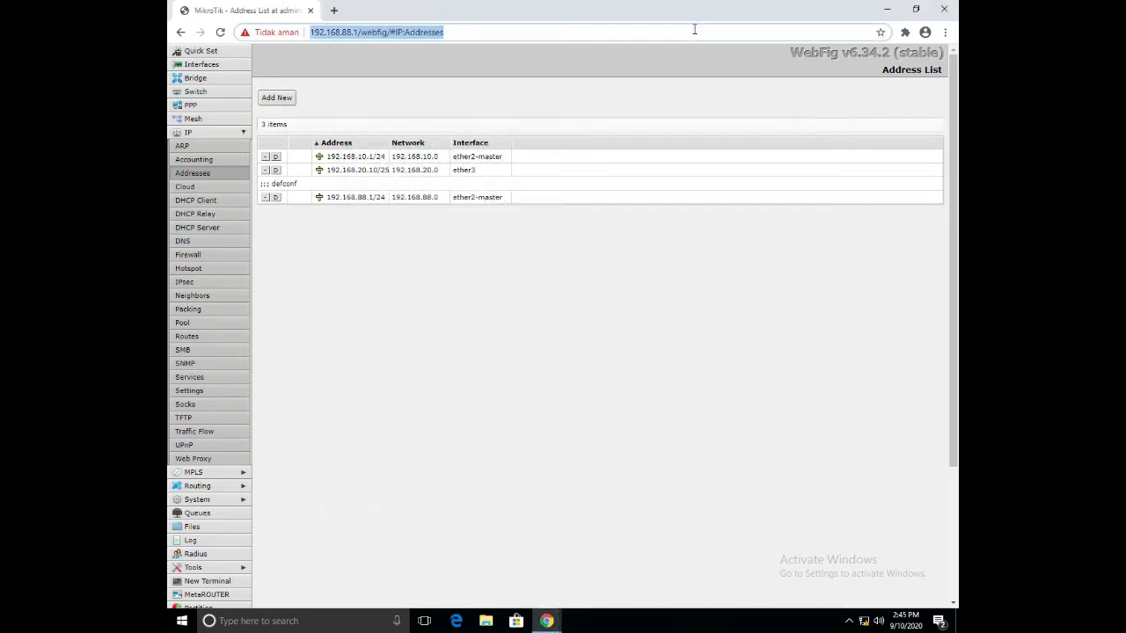
type("192.1")
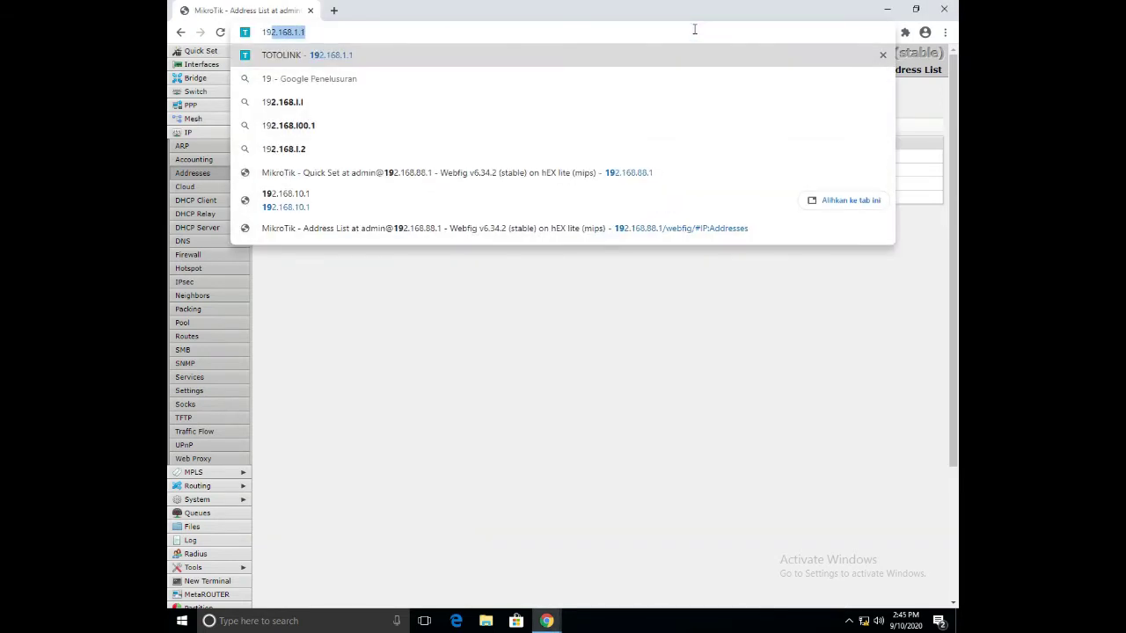
type("68.")
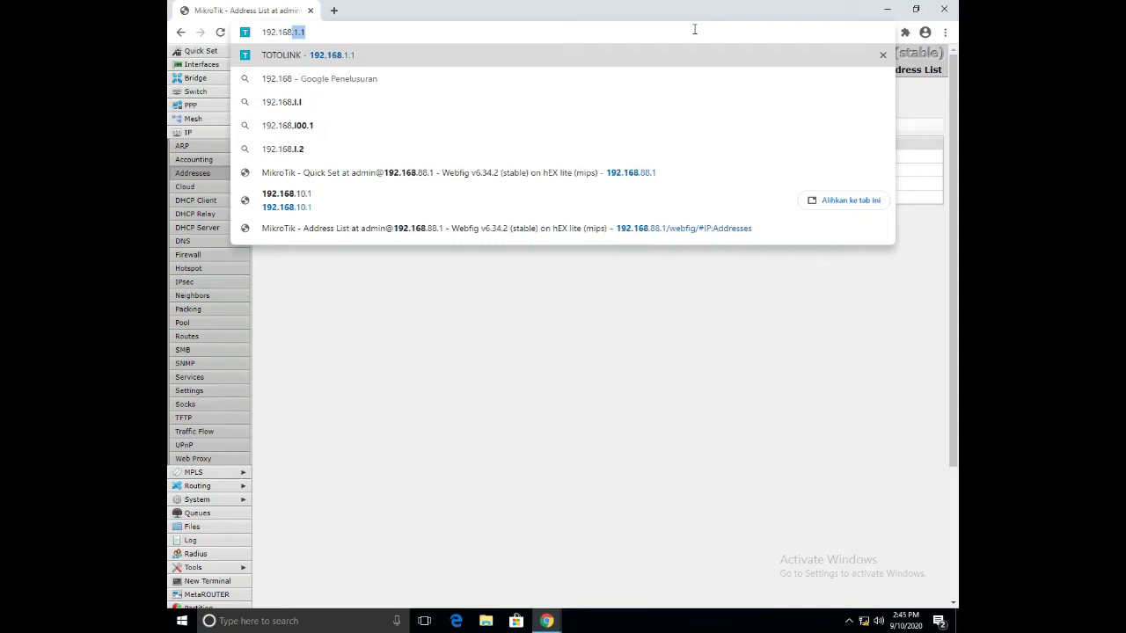
type("10.1")
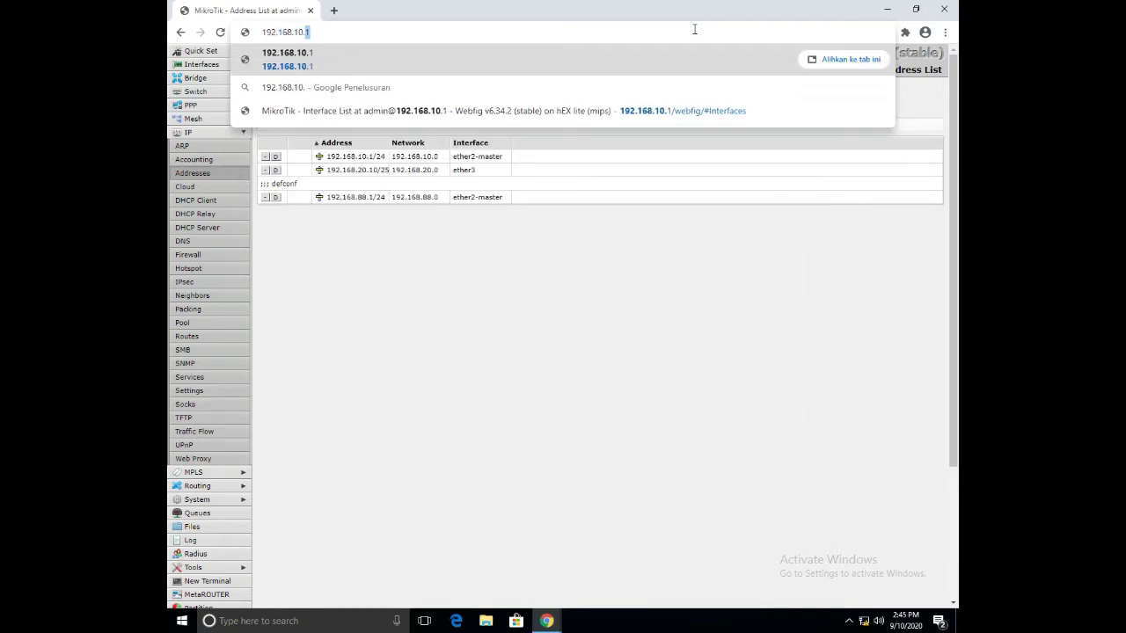
key("Return")
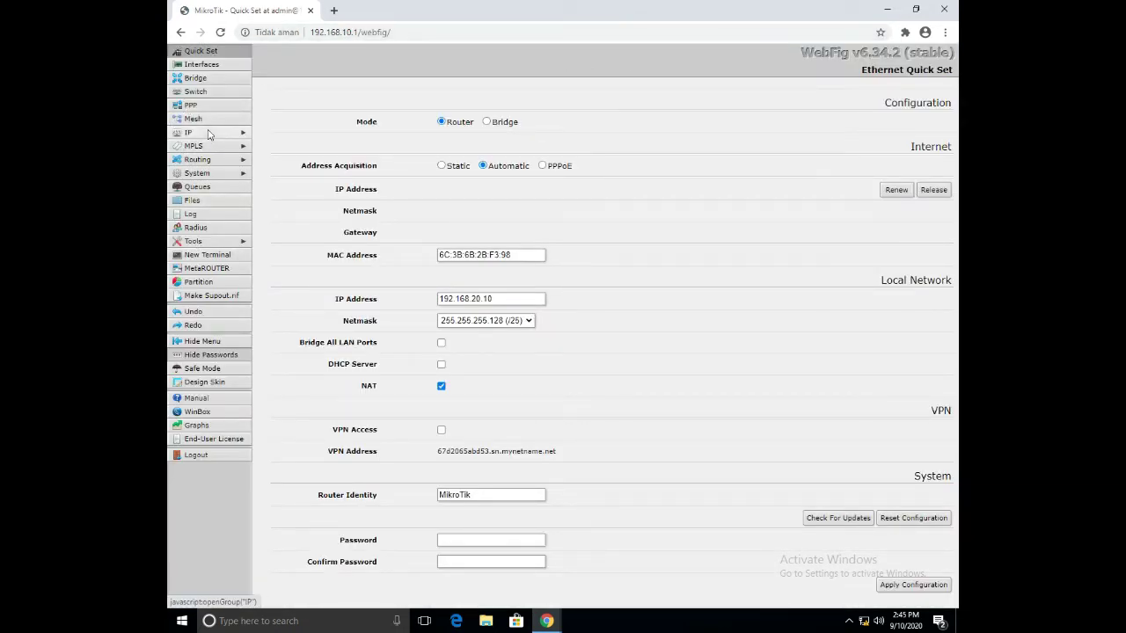
Remove the default 192.168.88.1/24 entry from the router's IP address list
left_click(211, 136)
left_click(209, 174)
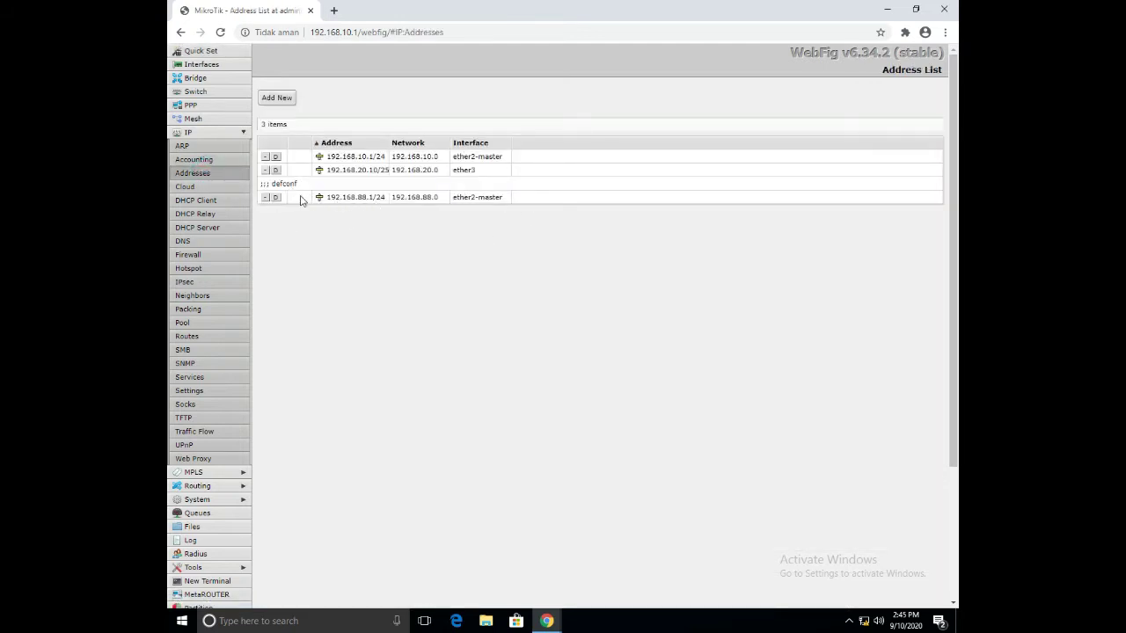
left_click(265, 197)
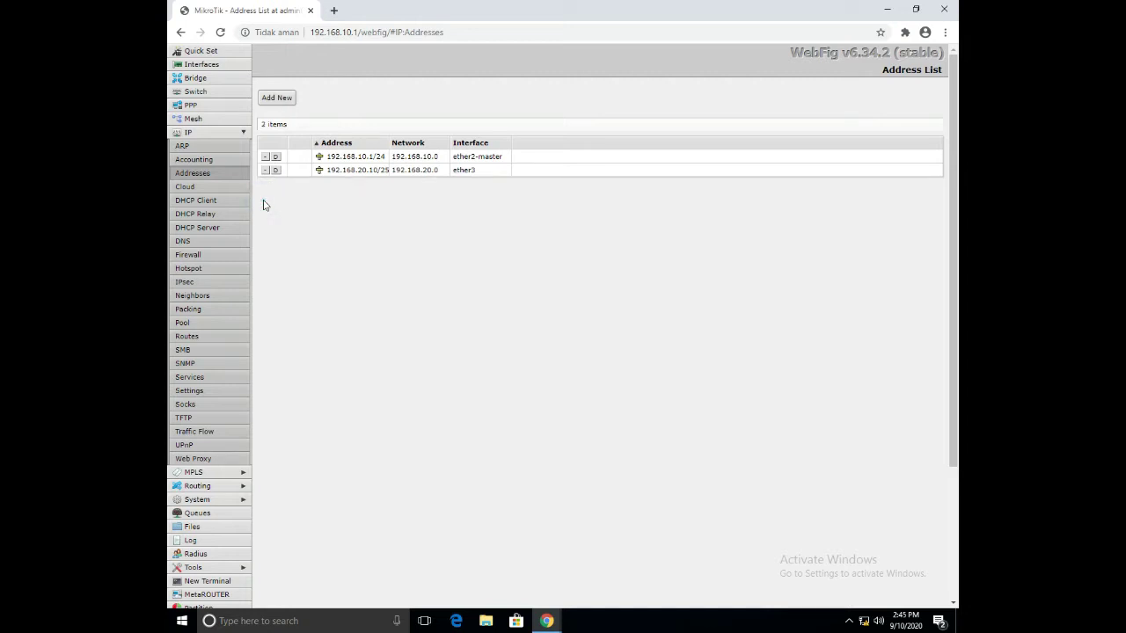
Create a new entry in the router's route list with destination address 192.168.30.0/26
left_click(198, 340)
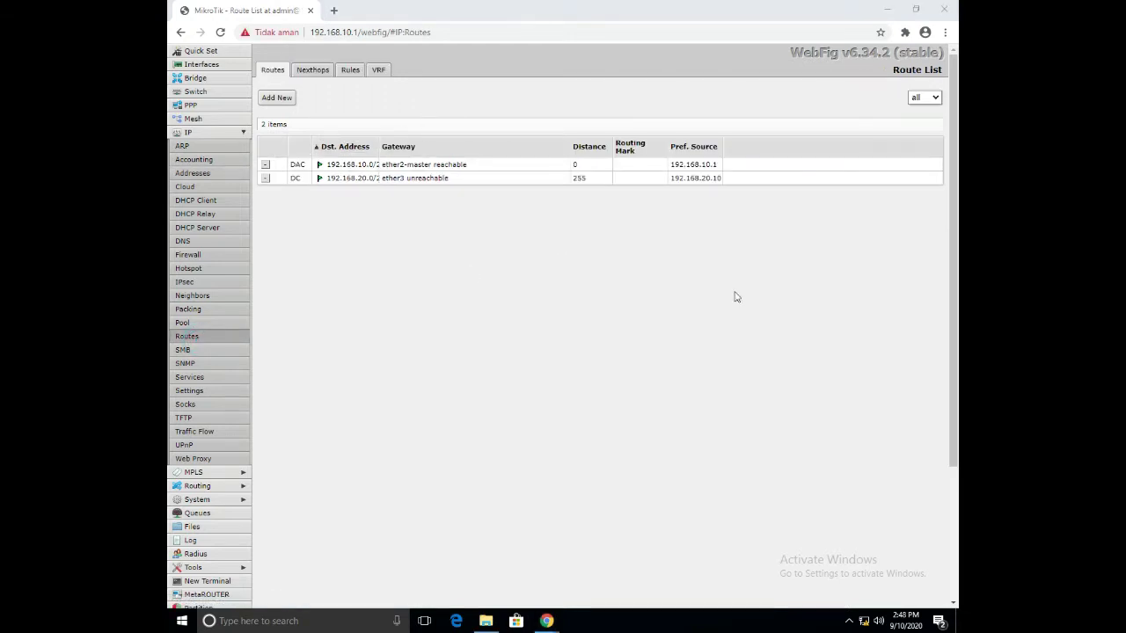
left_click(275, 98)
left_click(501, 184)
key("BackSpace")
key("BackSpace")
key("BackSpace")
key("BackSpace")
key("BackSpace")
key("BackSpace")
key("BackSpace")
key("BackSpace")
key("BackSpace")
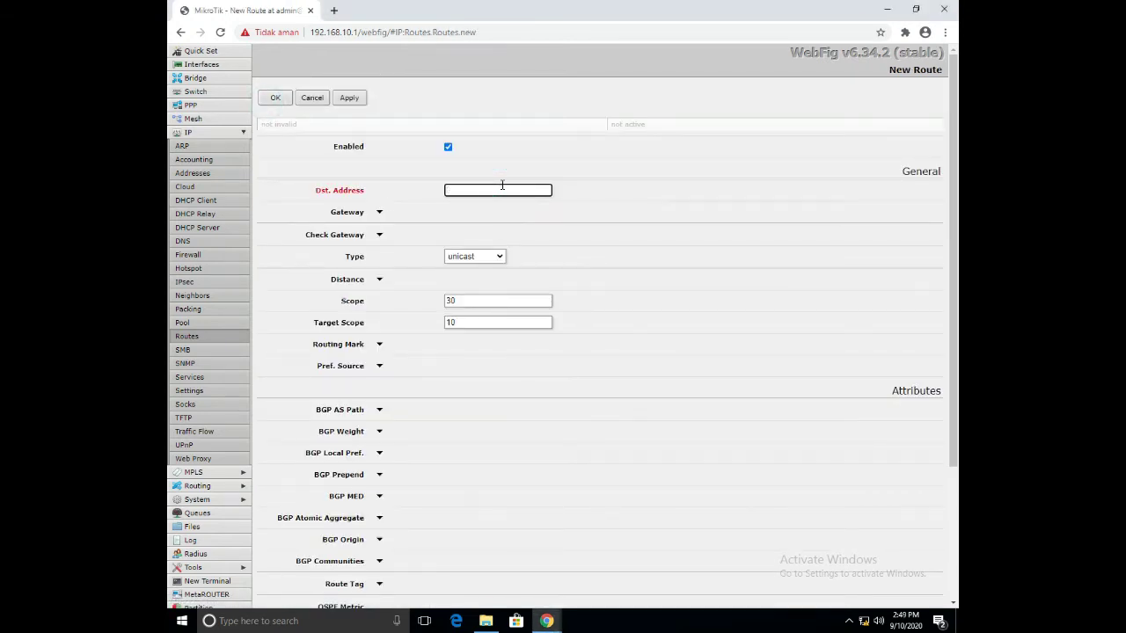
type("192.168.30.0/26")
Set the new route's gateway to 192.168.20.15 and save the route
left_click(378, 214)
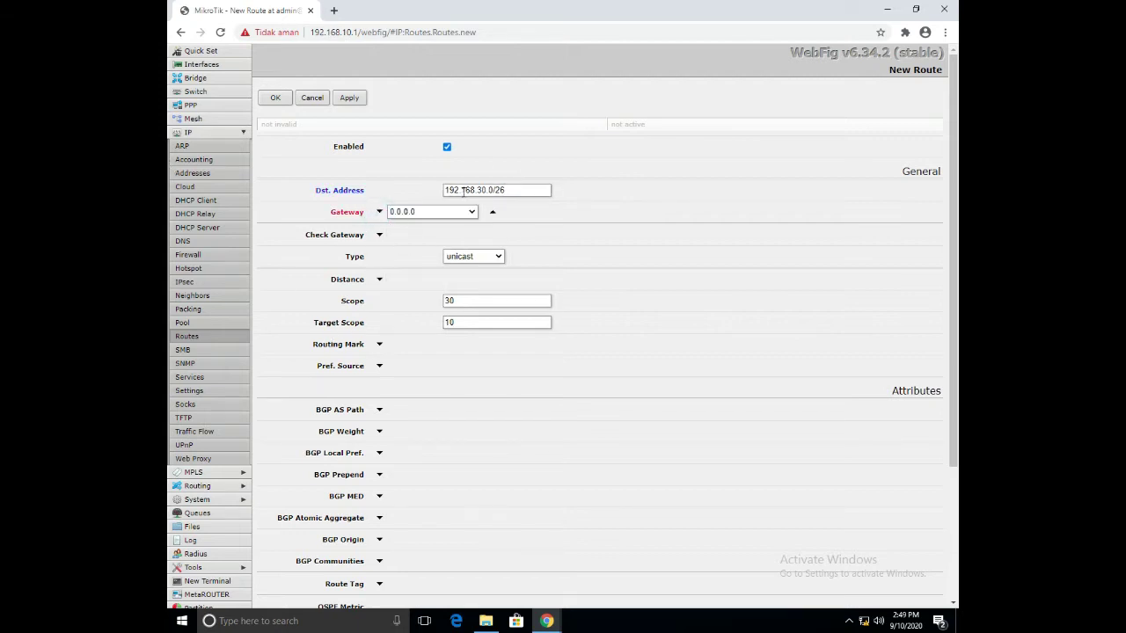
key("BackSpace")
key("BackSpace")
key("BackSpace")
key("BackSpace")
key("BackSpace")
key("BackSpace")
key("BackSpace")
type("192.168.20.15")
left_click(360, 98)
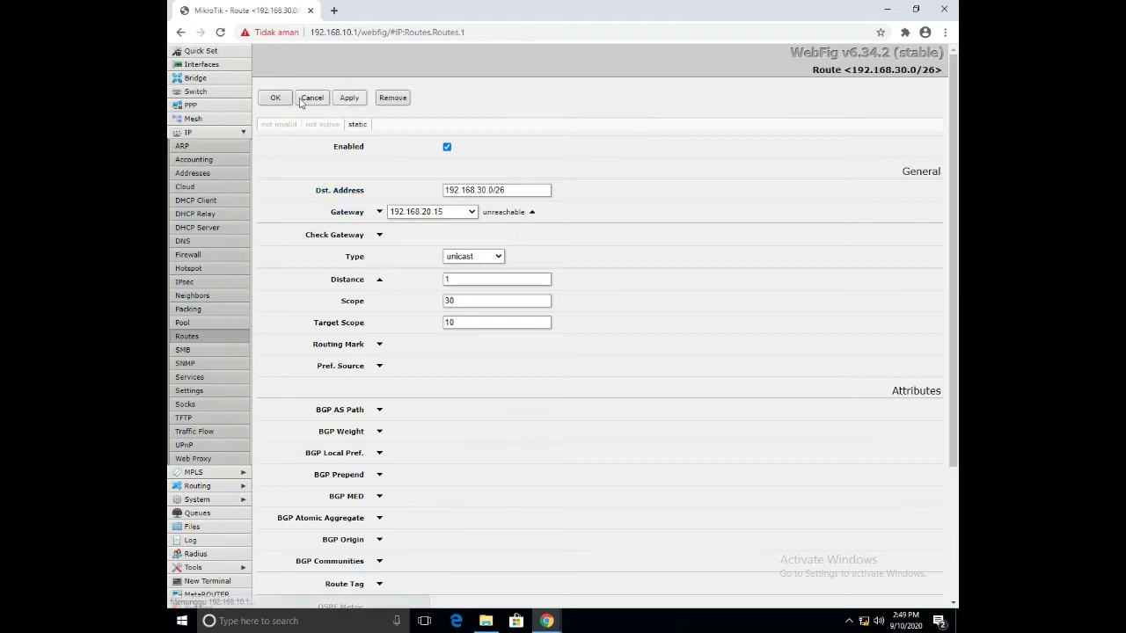
left_click(276, 99)
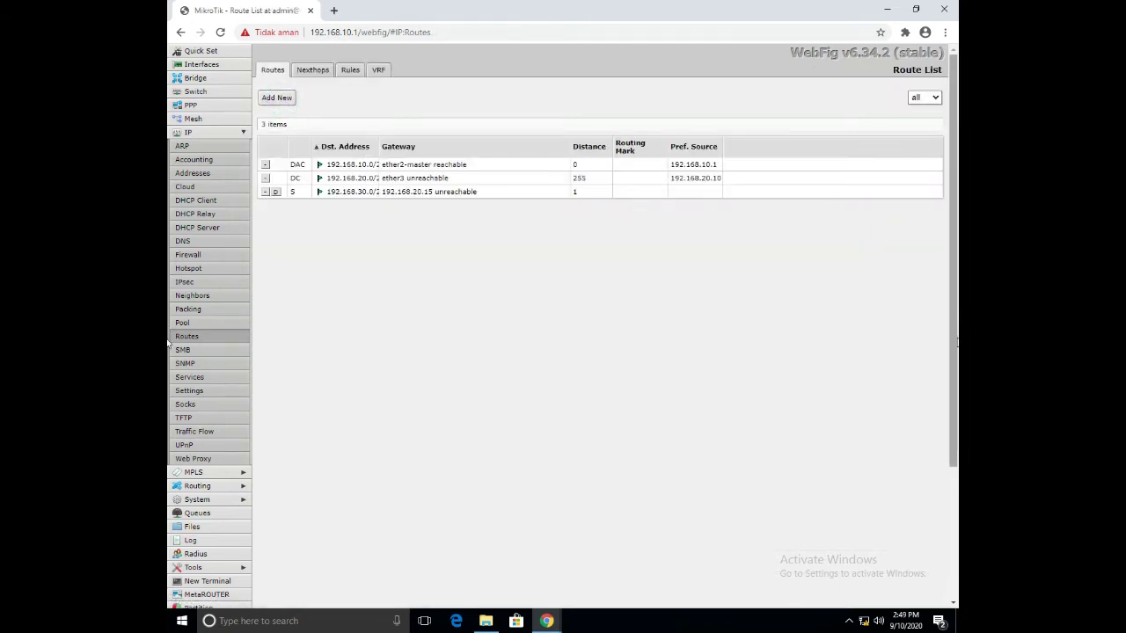
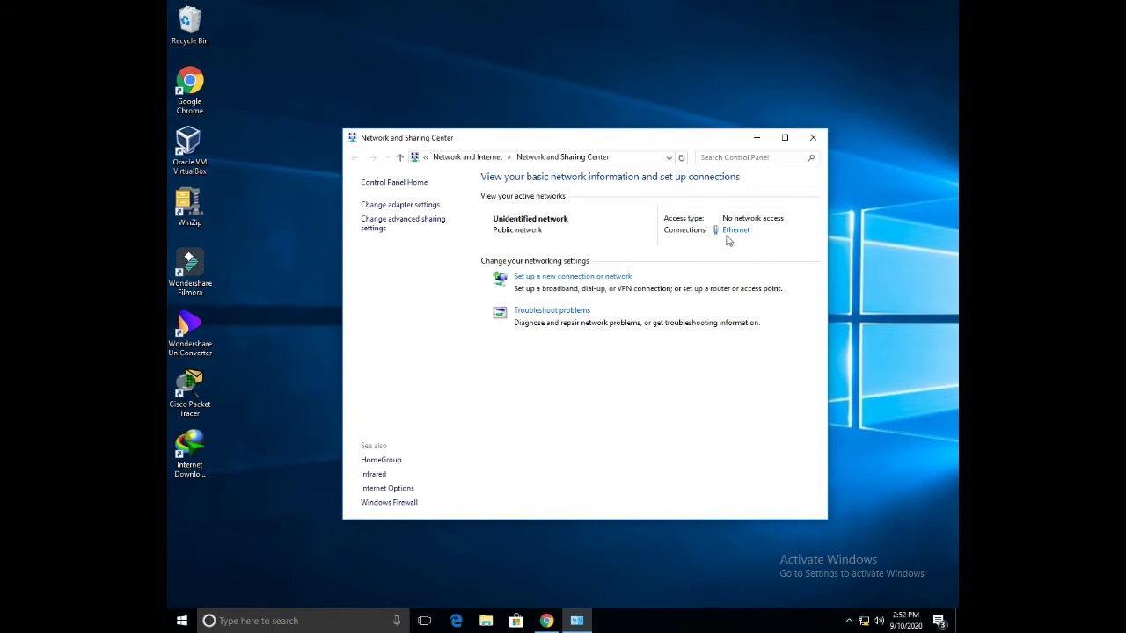
Set the PC's Ethernet adapter to the static IPv4 address 192.168.88.2
left_click(733, 230)
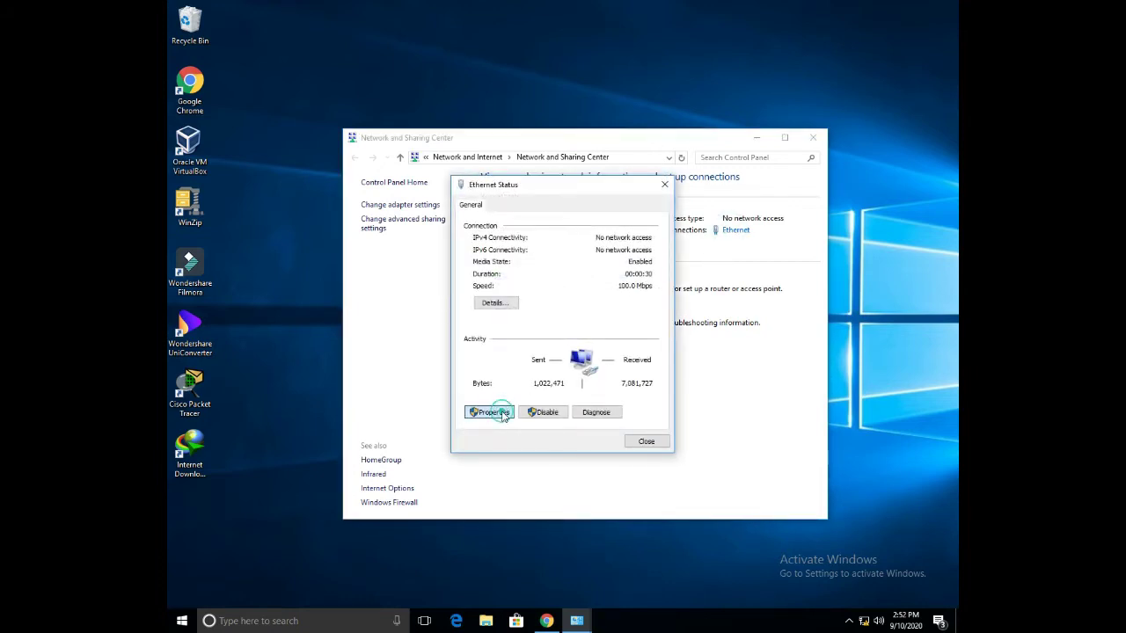
left_click(494, 412)
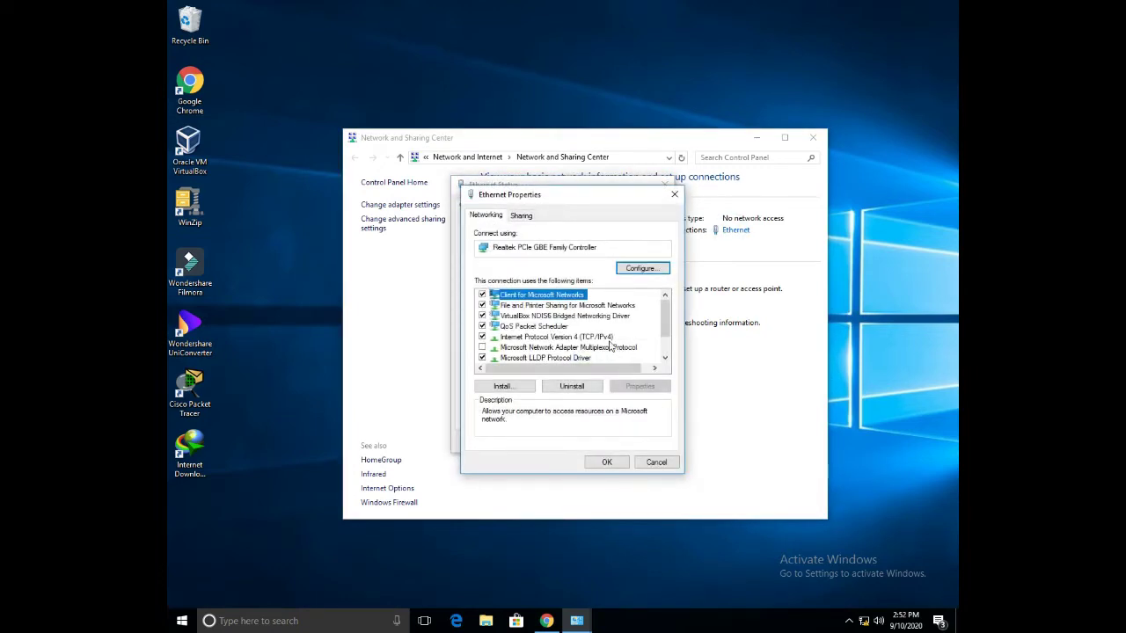
double_click(607, 337)
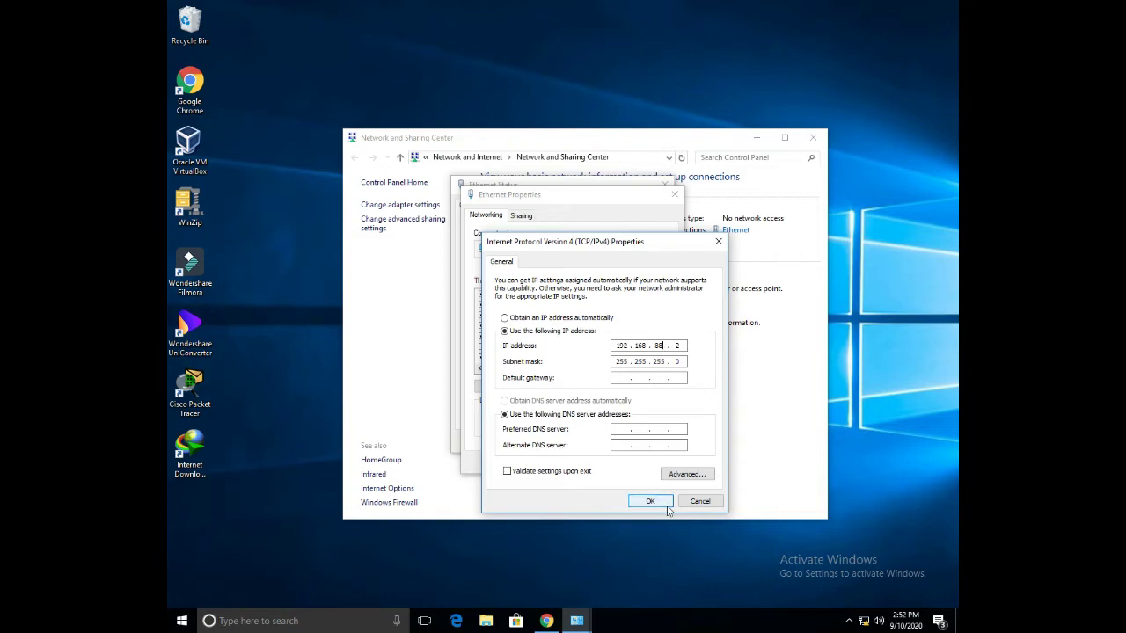
left_click(650, 501)
left_click(606, 463)
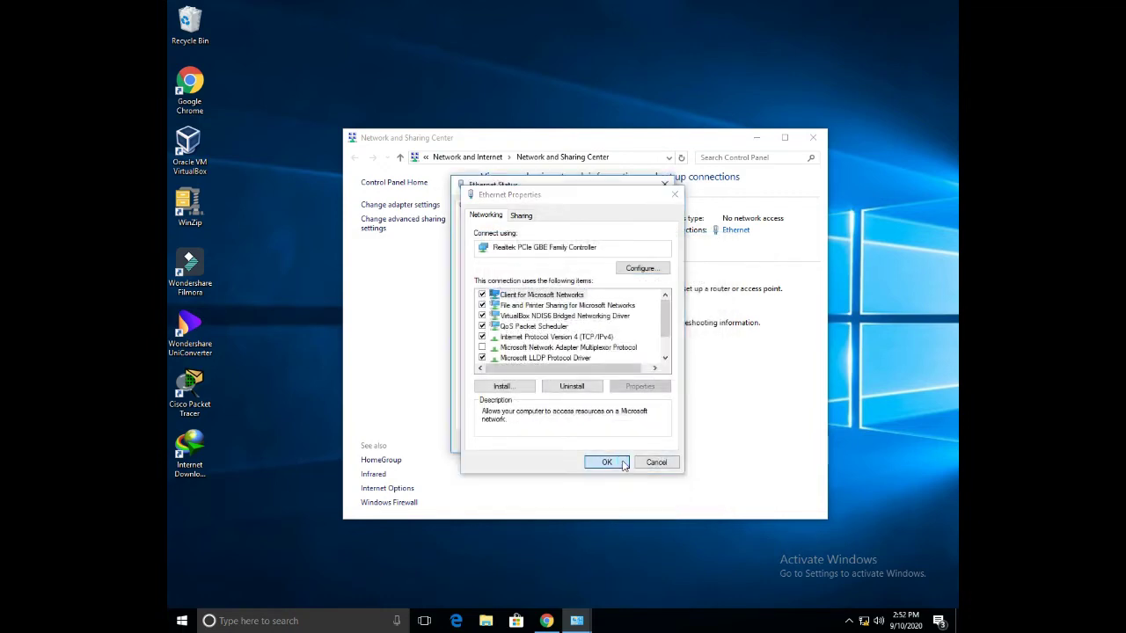
left_click(646, 442)
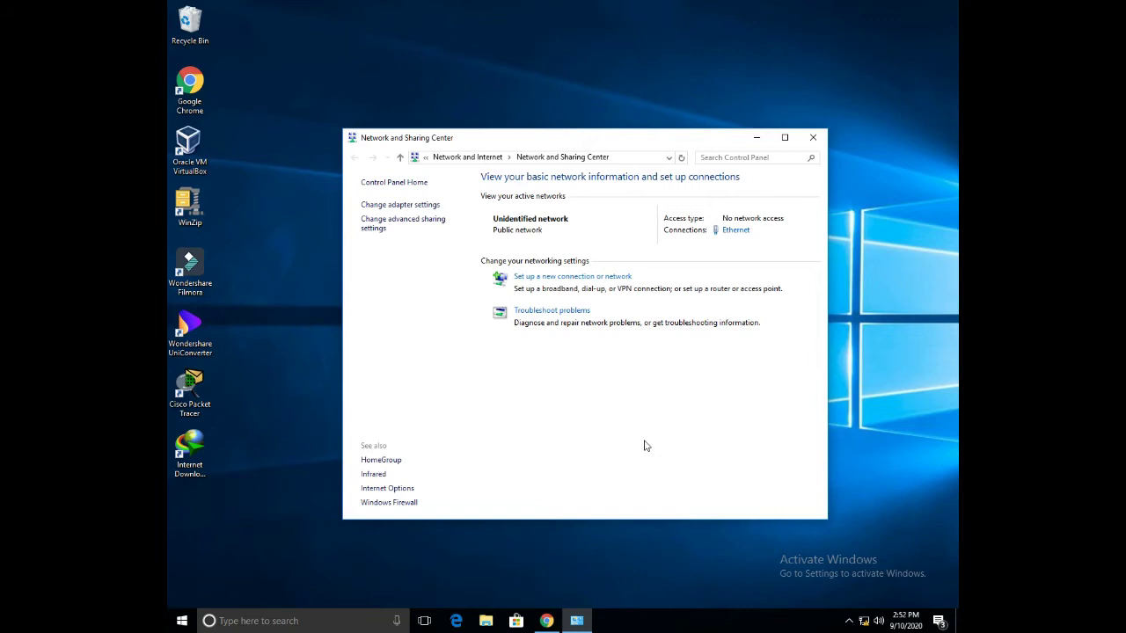
Ping 192.168.88.1 from Windows, and close the Network and Sharing Center
key("super+r")
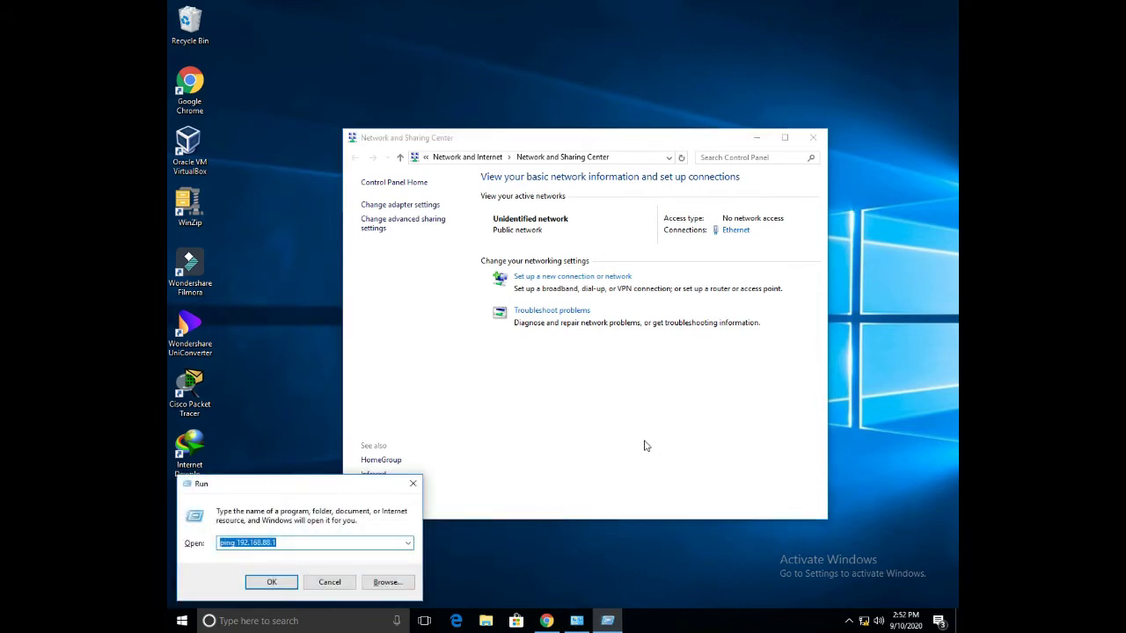
key("Return")
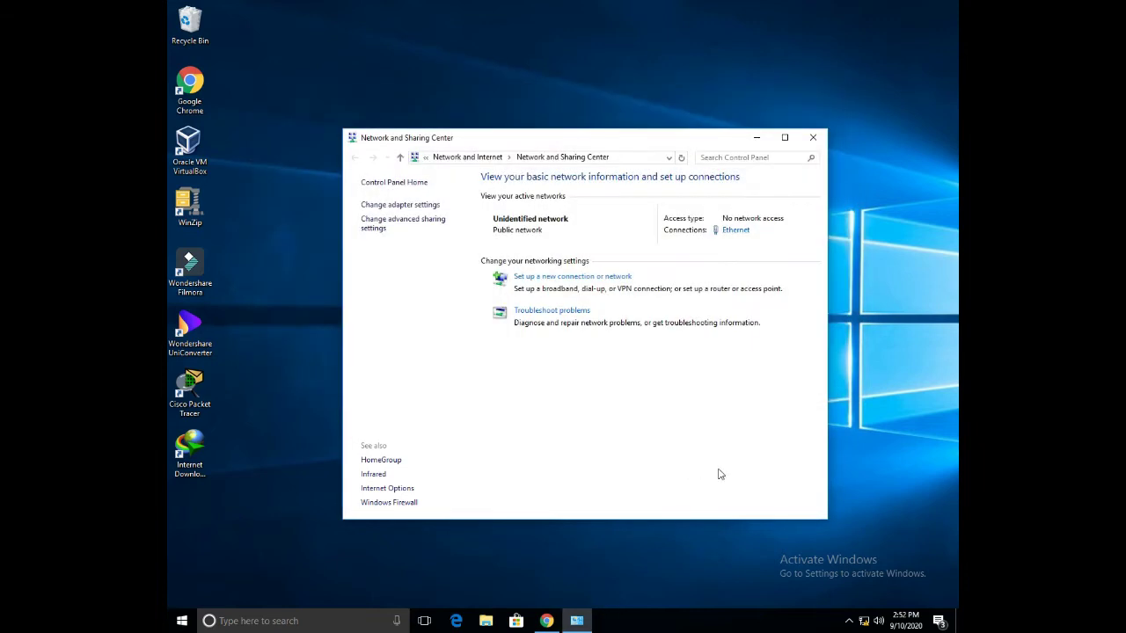
left_click(813, 138)
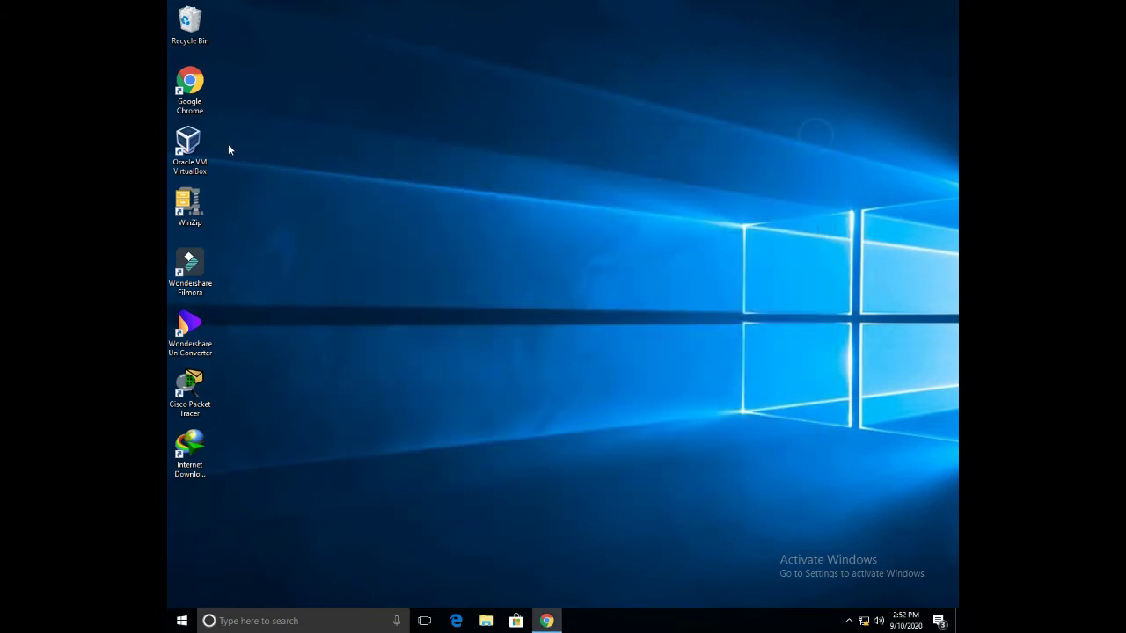
Open Google Chrome, load the router's WebFig page at 192.168.88.1, and maximize the browser window
double_click(188, 89)
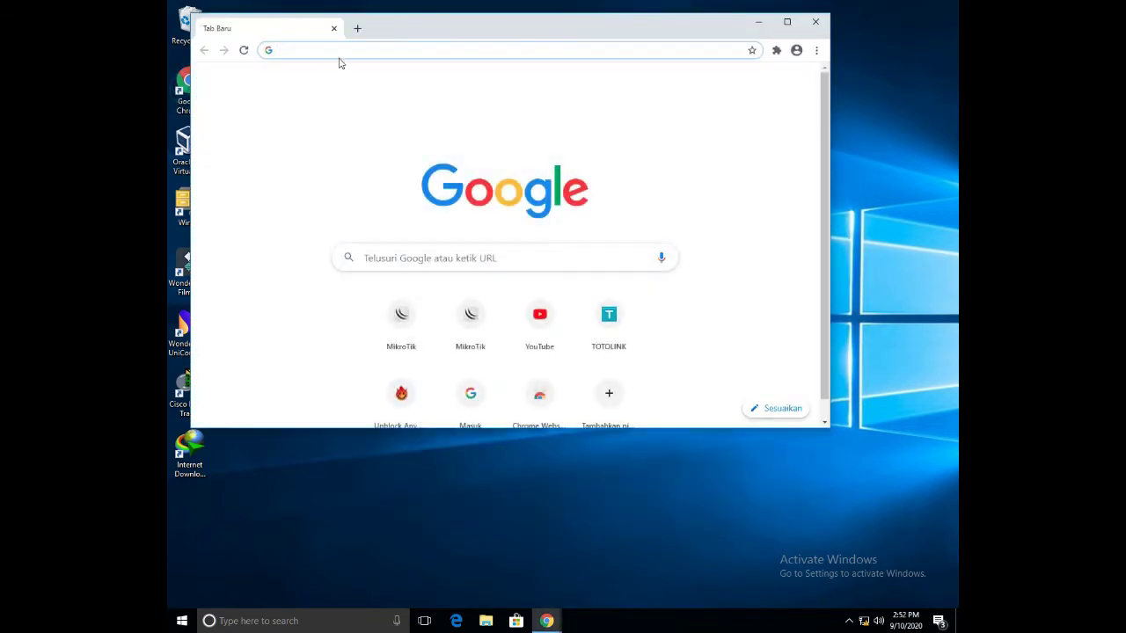
type("19")
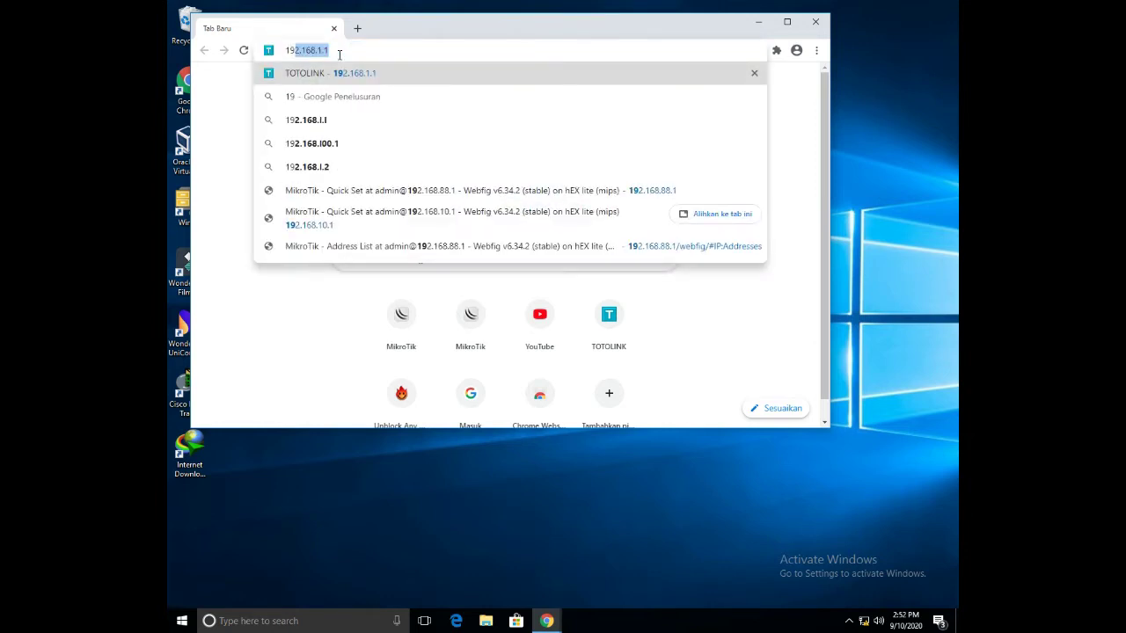
type("2.1")
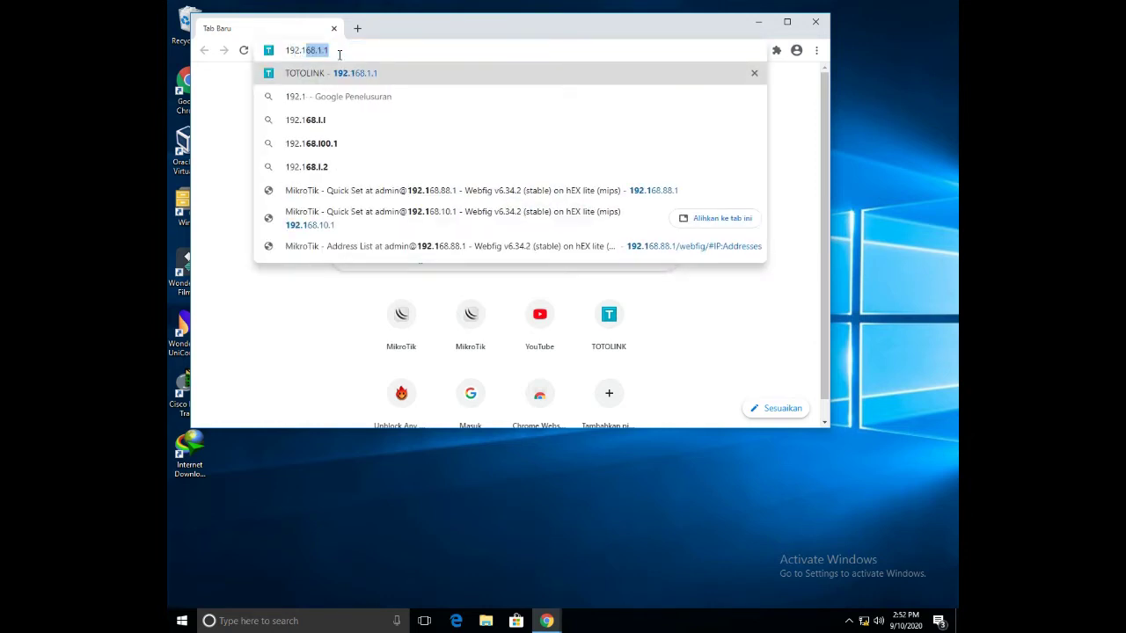
type("68.1.1")
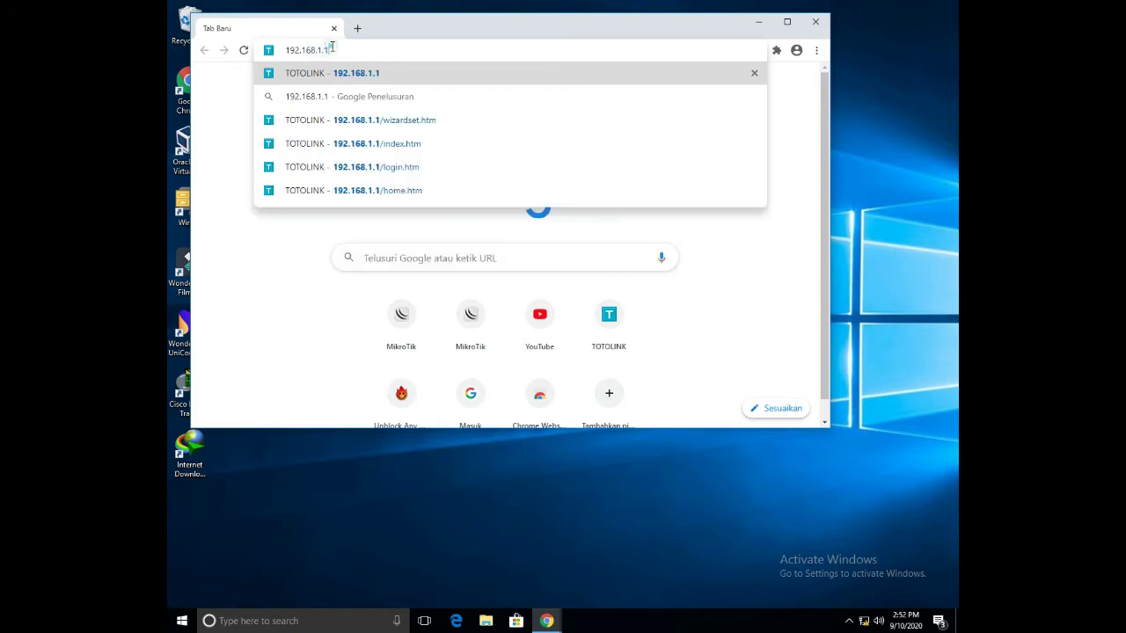
key("BackSpace")
key("BackSpace")
key("BackSpace")
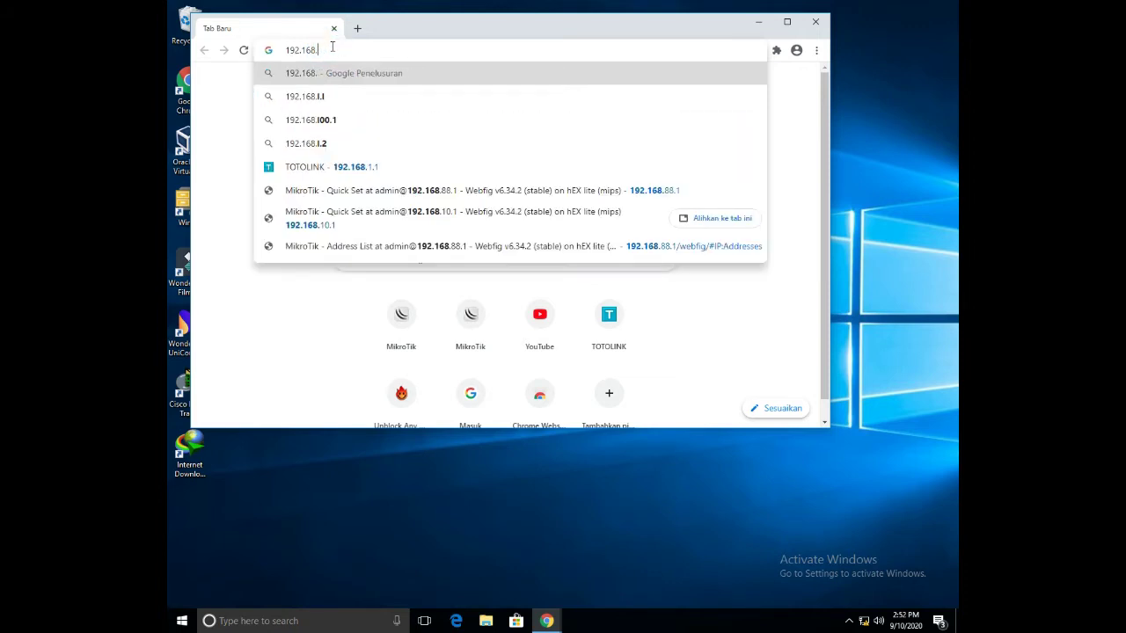
type("88")
key("Return")
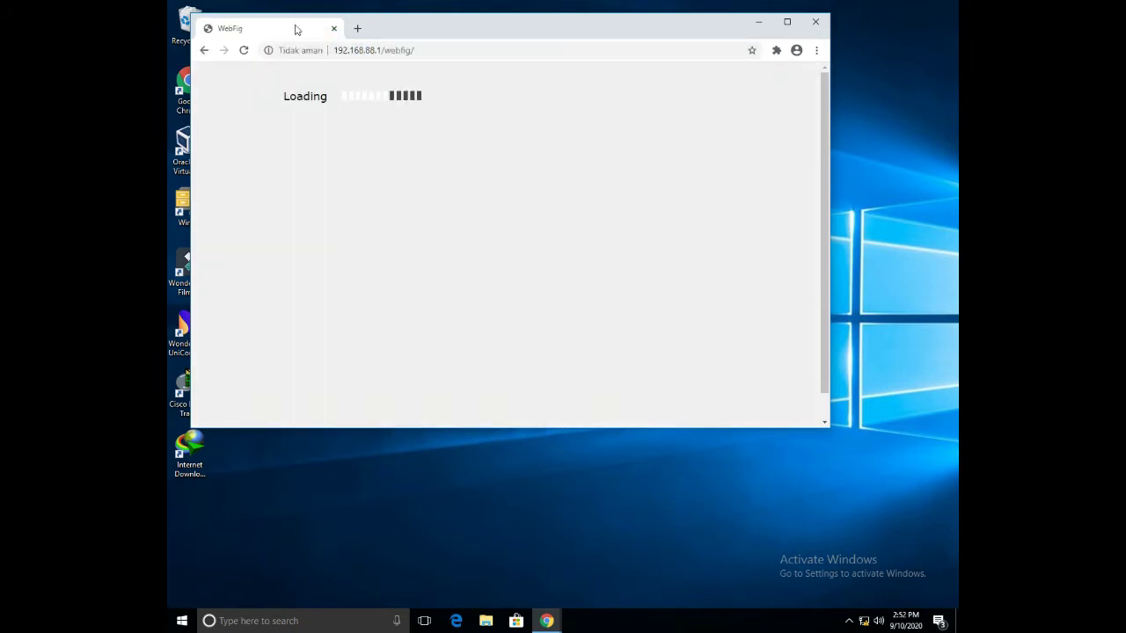
left_click(787, 21)
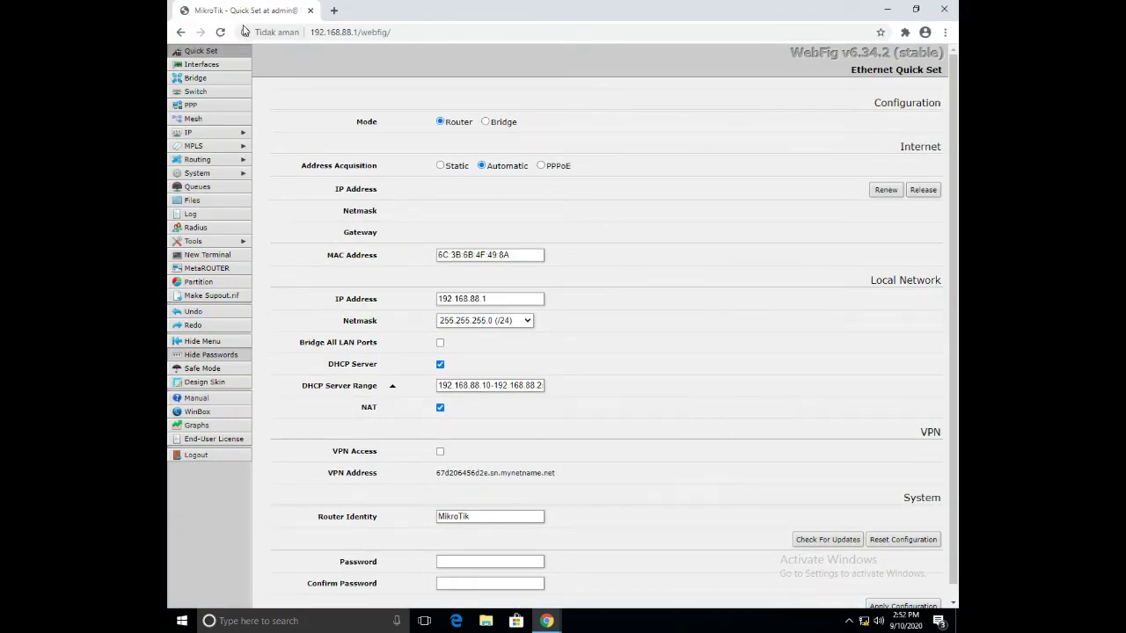
Review the ether2-master interface settings, and set the master port of the ether3 interface to none
left_click(235, 65)
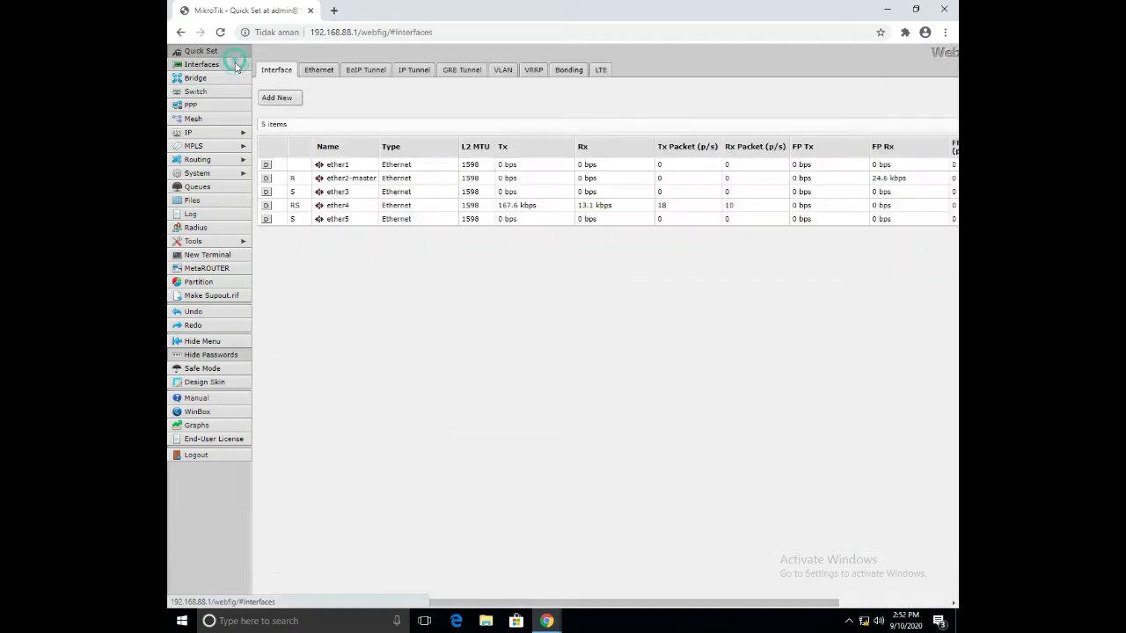
left_click(377, 180)
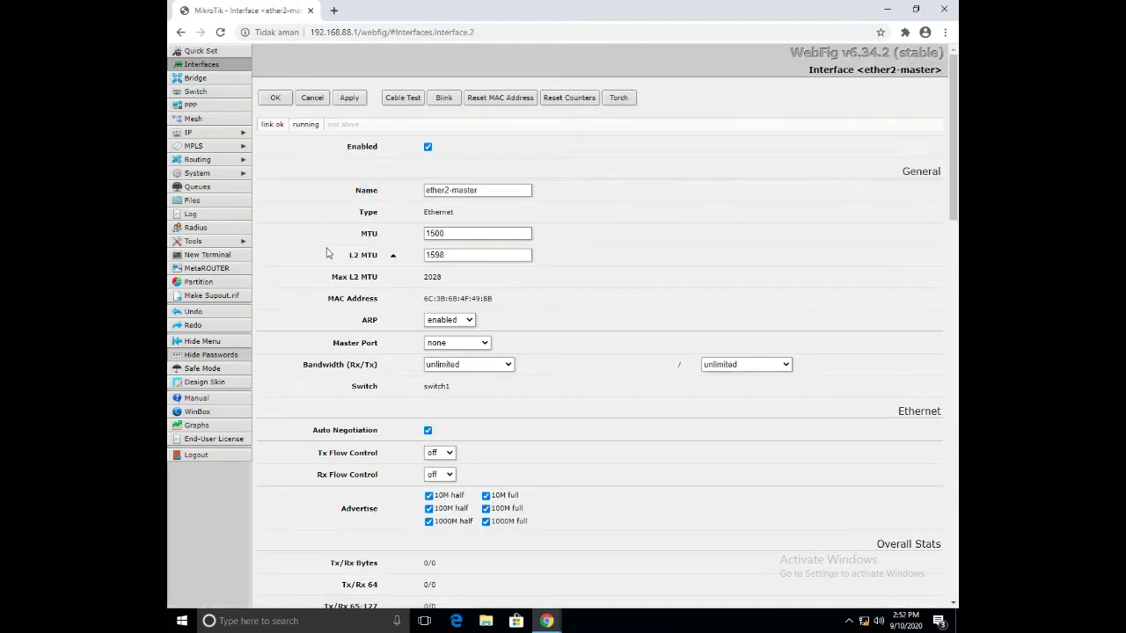
left_click(275, 98)
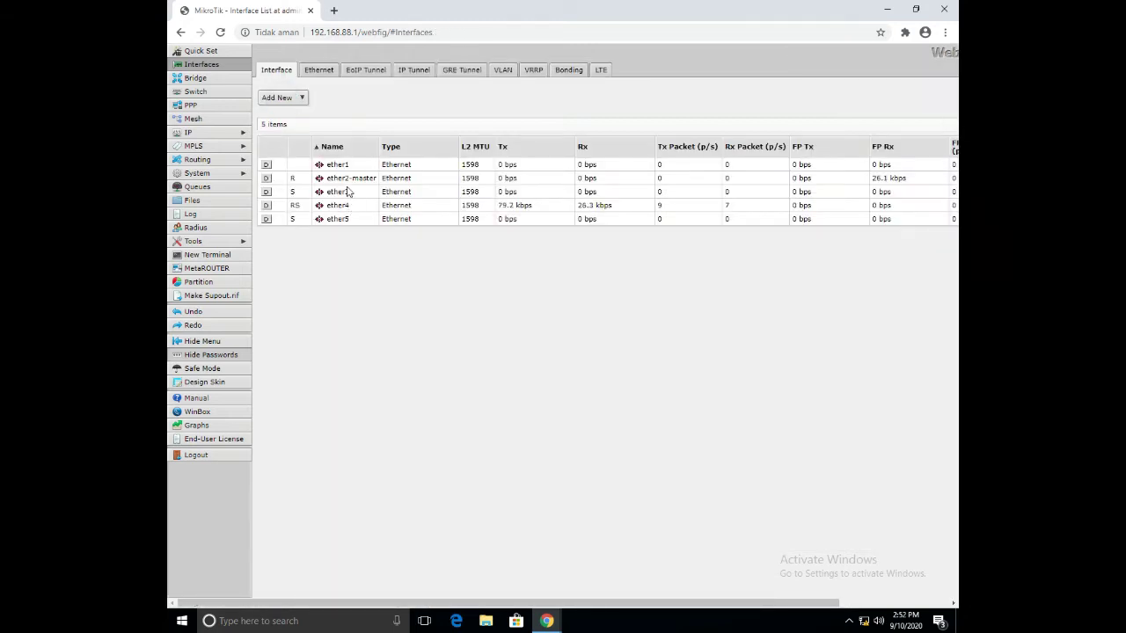
double_click(347, 193)
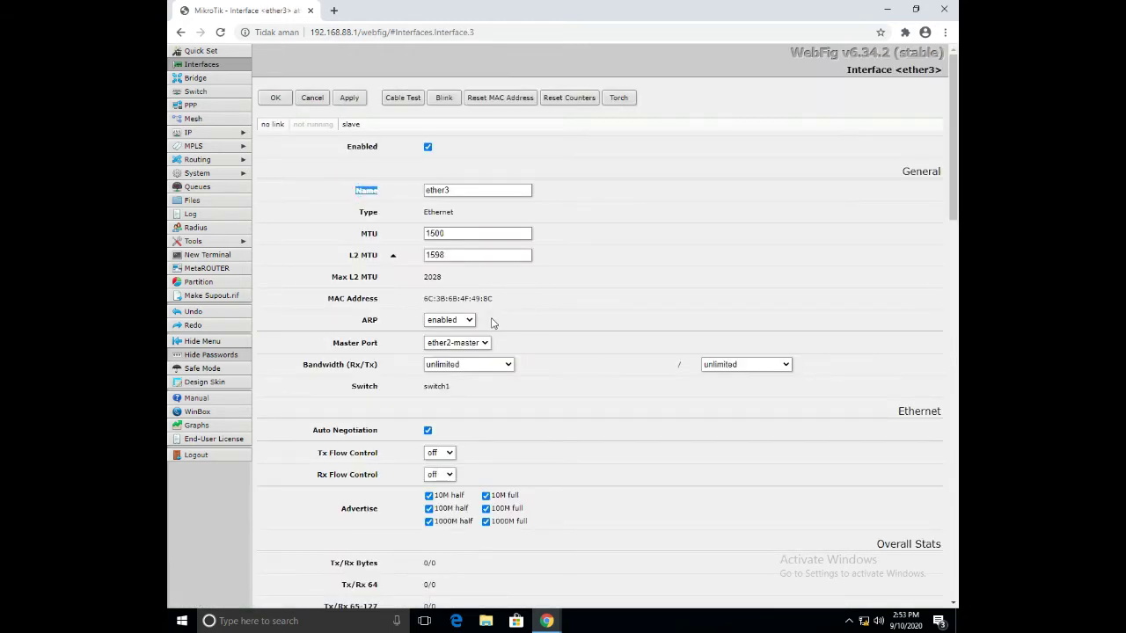
left_click(468, 343)
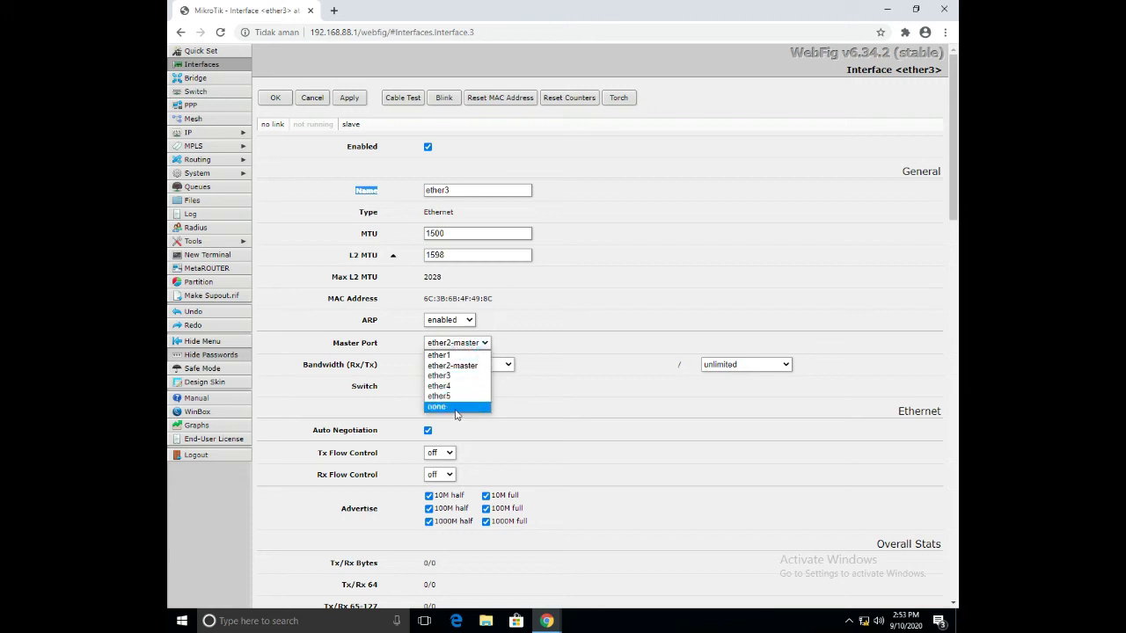
left_click(457, 407)
left_click(349, 98)
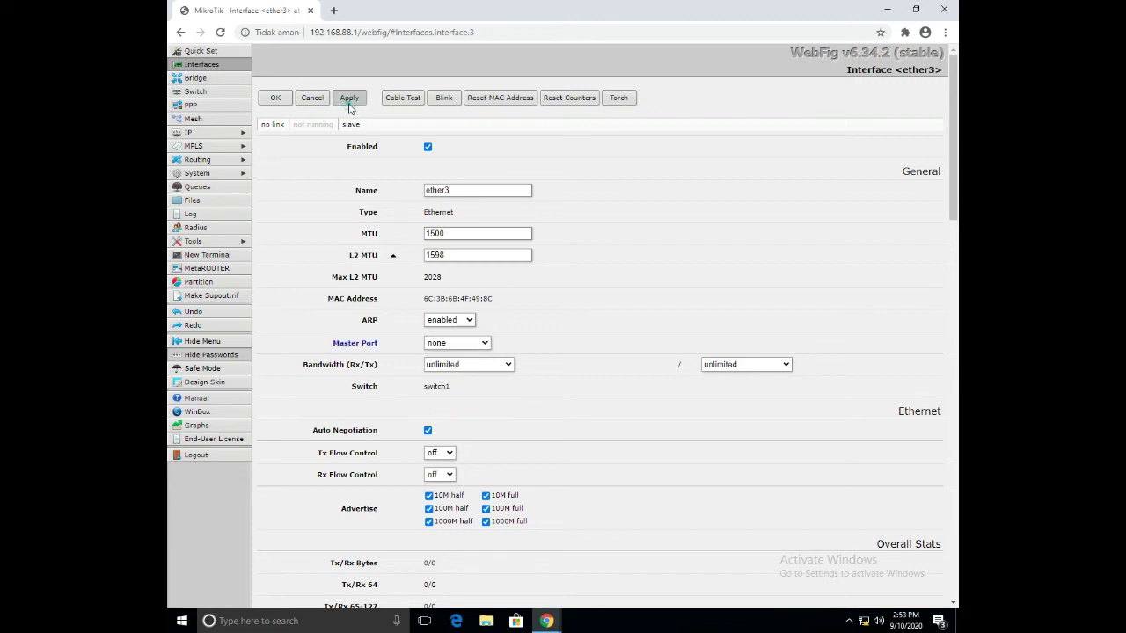
left_click(278, 97)
Set the master port of the ether5 interface to none and save the change
double_click(329, 218)
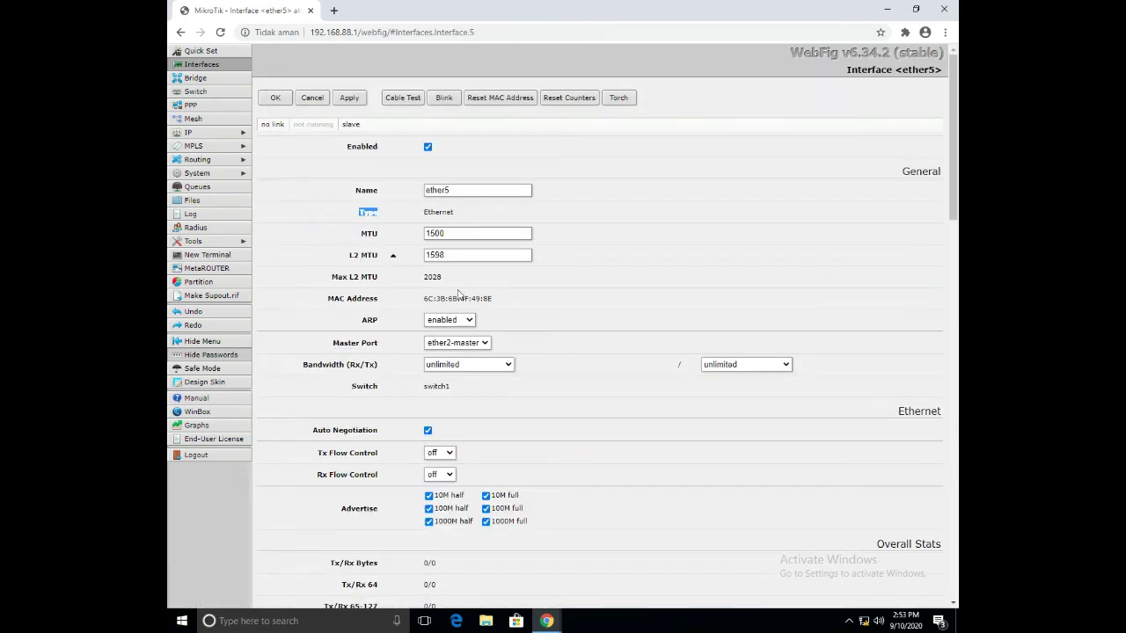
left_click(457, 342)
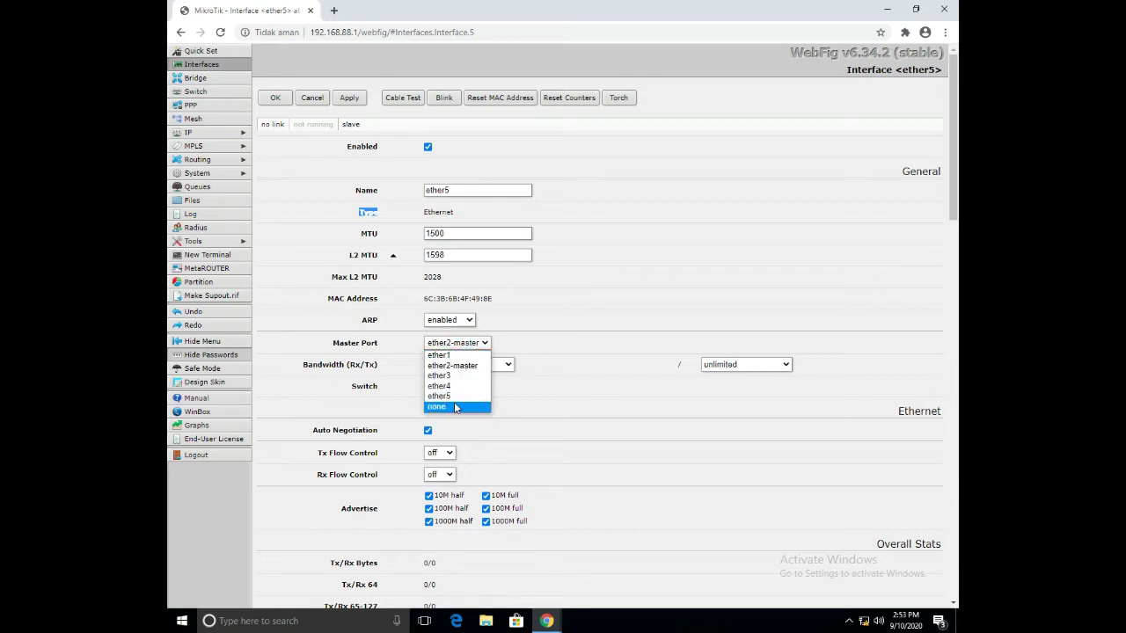
left_click(457, 407)
left_click(350, 98)
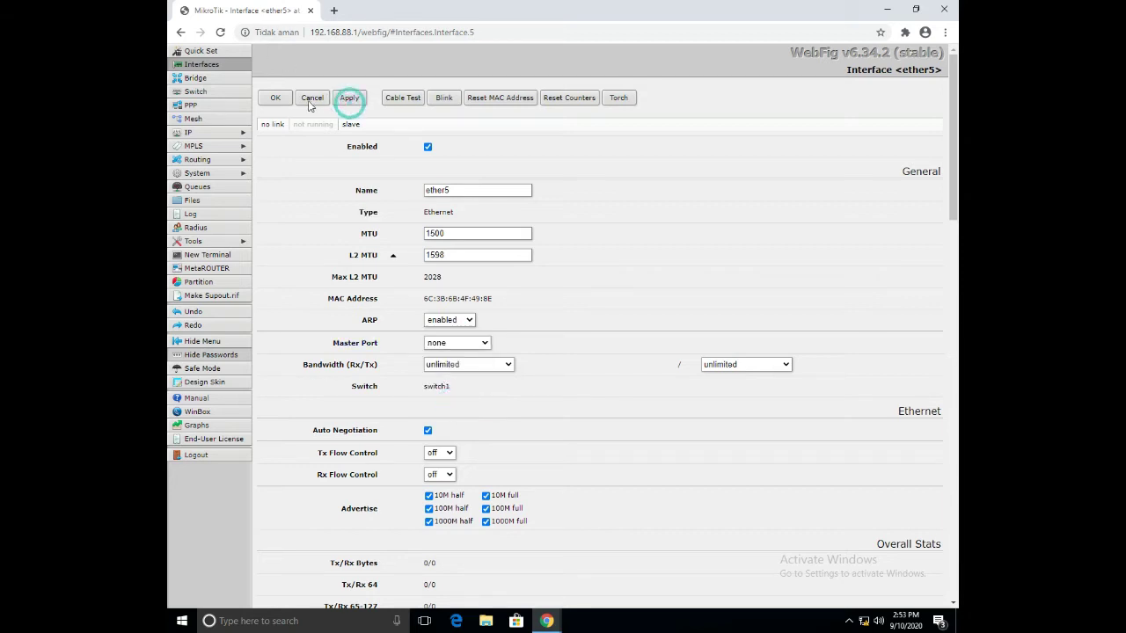
left_click(275, 98)
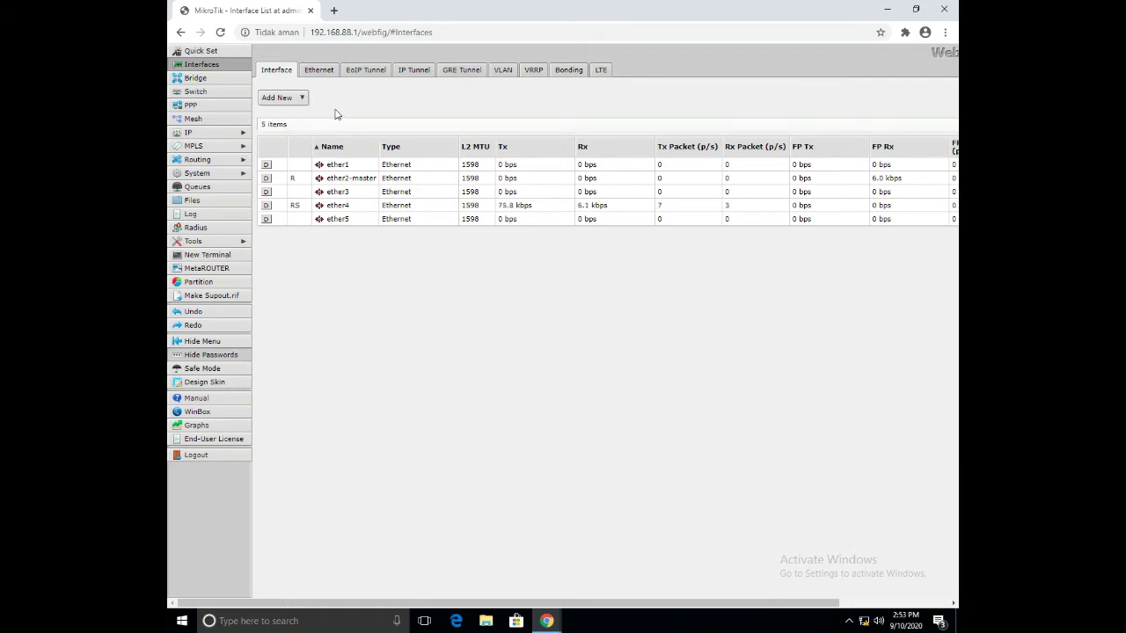
Add the IP address 192.168.30.10/26 on interface ether2-master to the router's address list
left_click(189, 132)
left_click(193, 173)
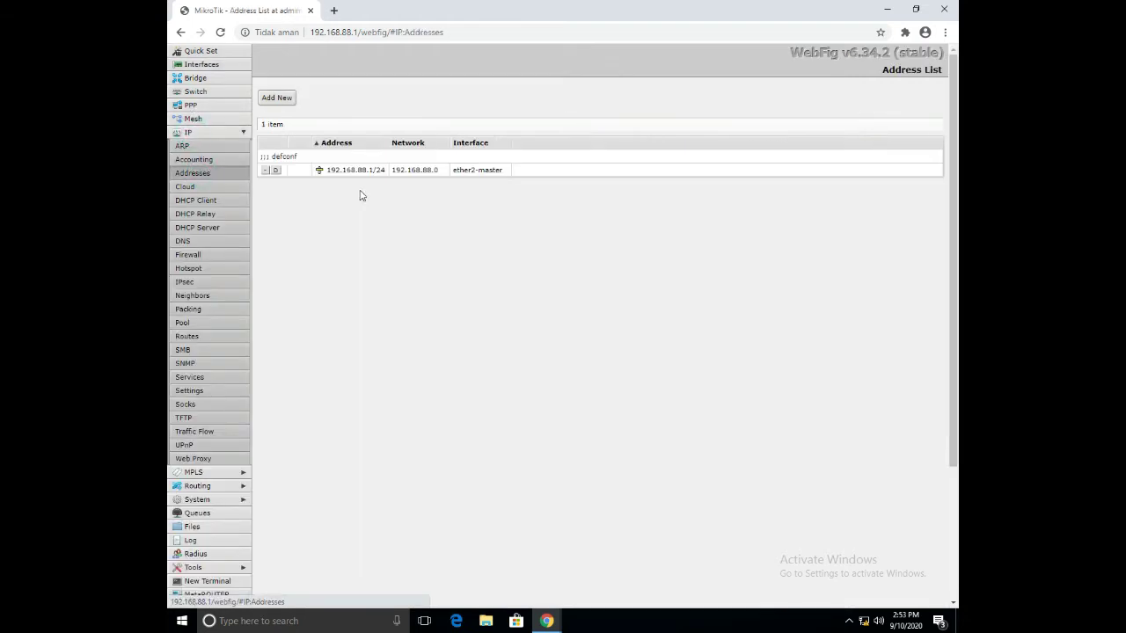
left_click(270, 99)
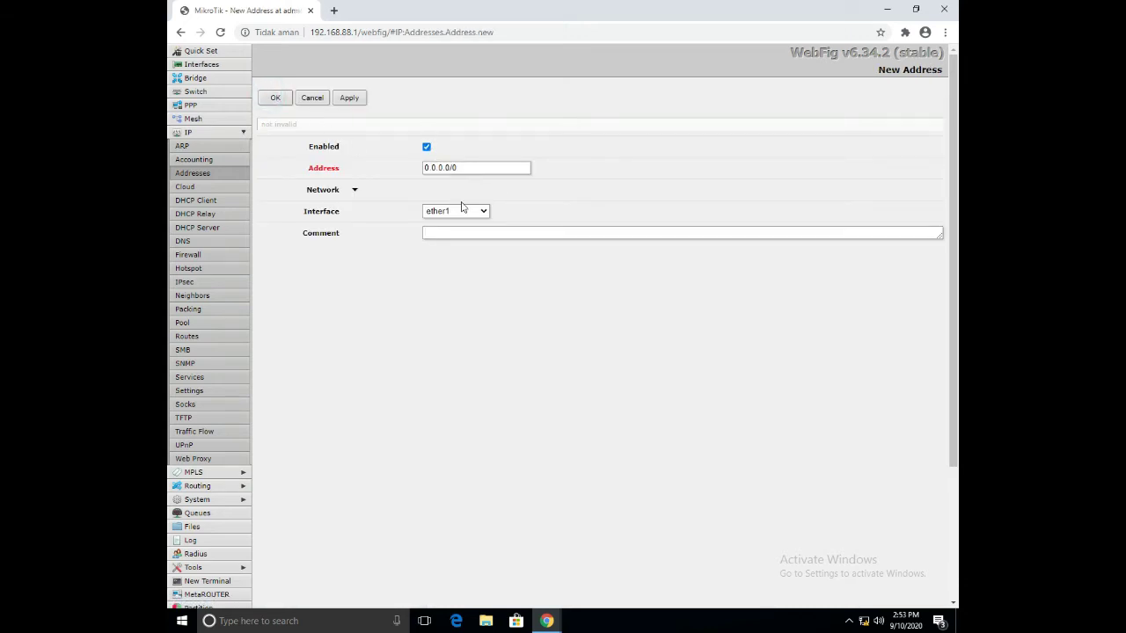
left_click(464, 212)
left_click(450, 234)
left_click(463, 168)
key("BackSpace")
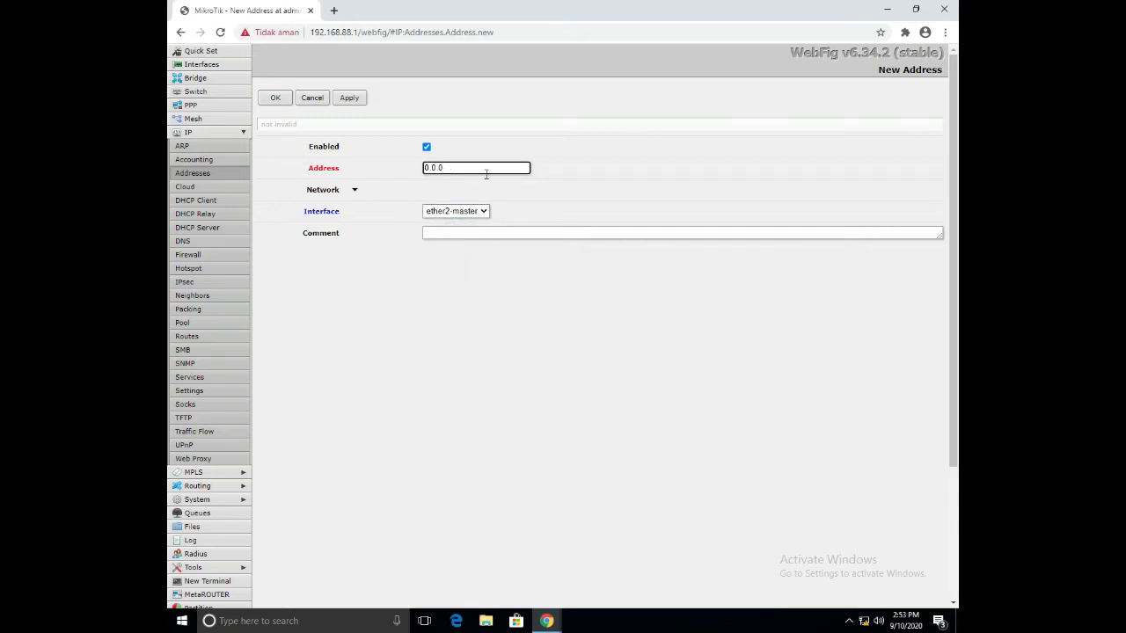
key("BackSpace")
key("BackSpace")
key("BackSpace")
key("BackSpace")
key("BackSpace")
type("192.1")
left_click(348, 100)
left_click(278, 101)
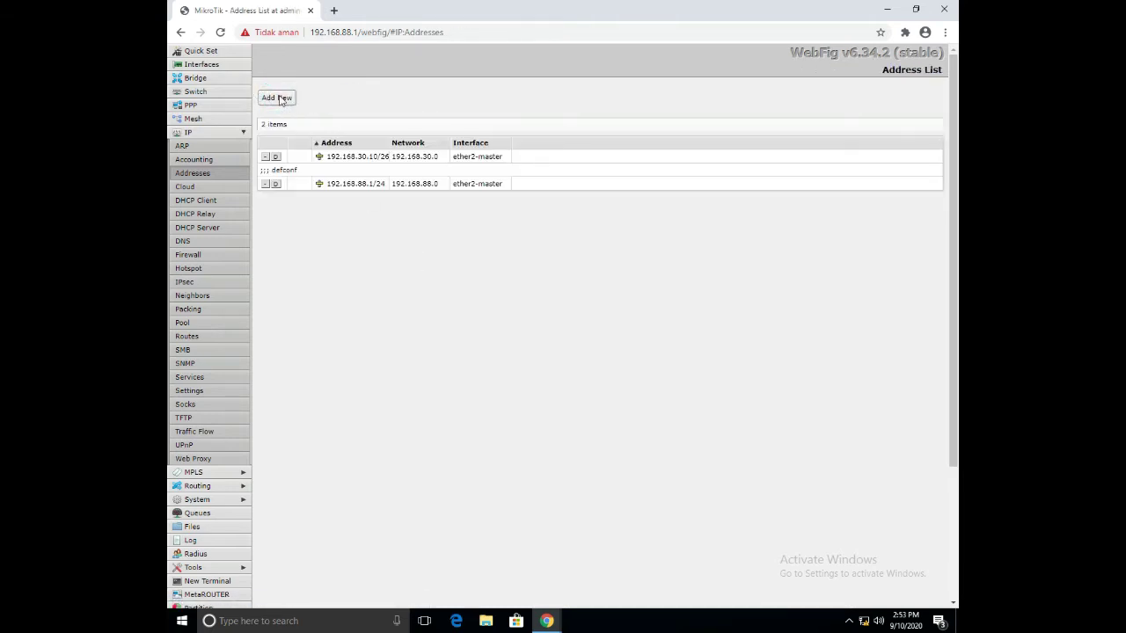
Add the IP address 192.168.20.15/25 on interface ether3 to the router's address list
left_click(276, 99)
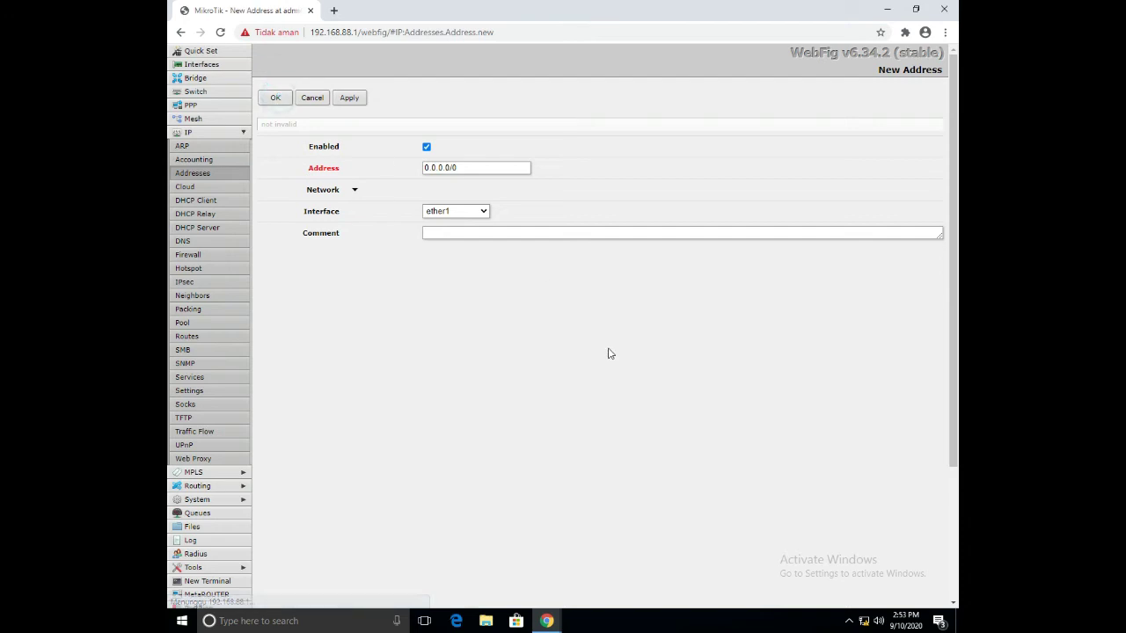
left_click(478, 211)
left_click(464, 244)
left_click(472, 167)
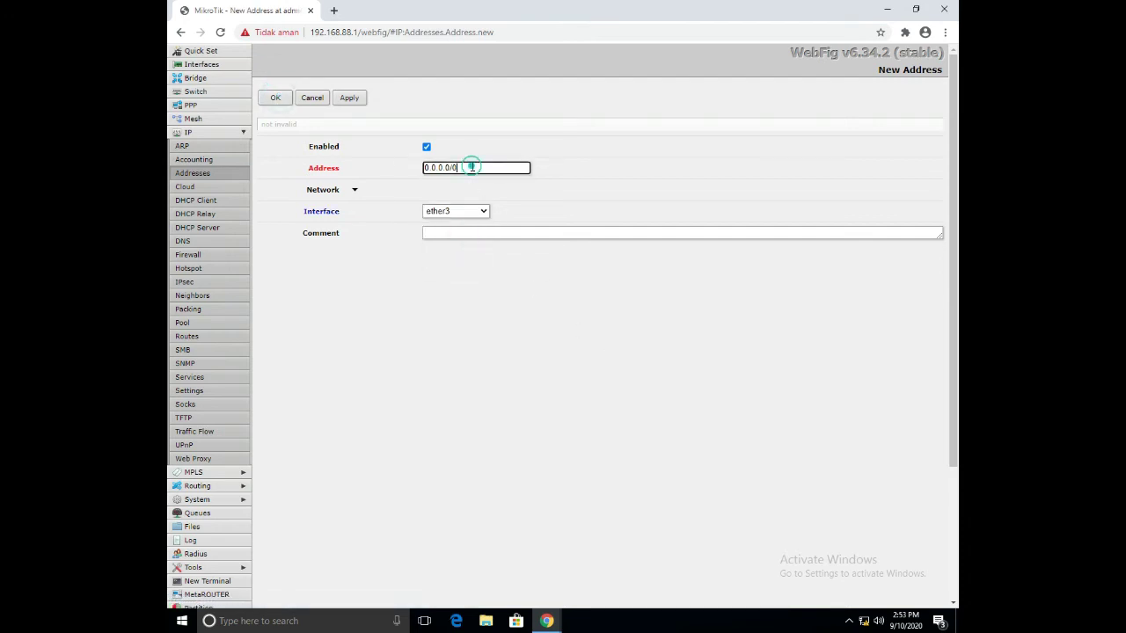
key("BackSpace")
key("BackSpace")
key("BackSpace")
key("BackSpace")
key("BackSpace")
key("BackSpace")
key("BackSpace")
key("BackSpace")
type(".15/2")
left_click(349, 99)
left_click(273, 100)
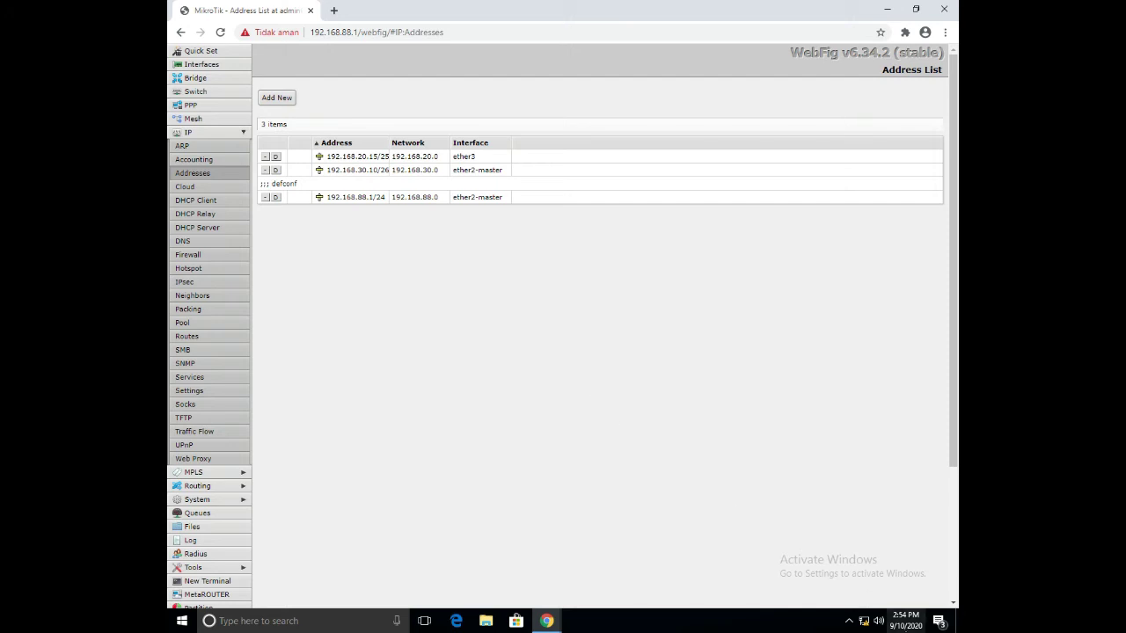
Change the third octet of the PC Ethernet adapter's static IPv4 address to 30, and close the network settings
right_click(864, 621)
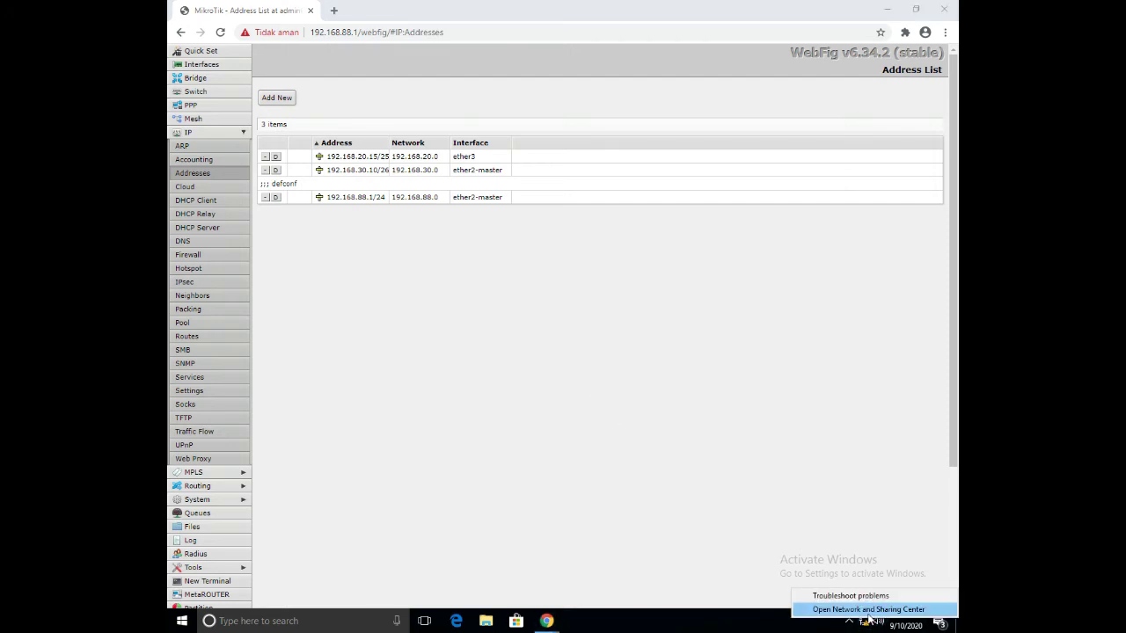
left_click(857, 607)
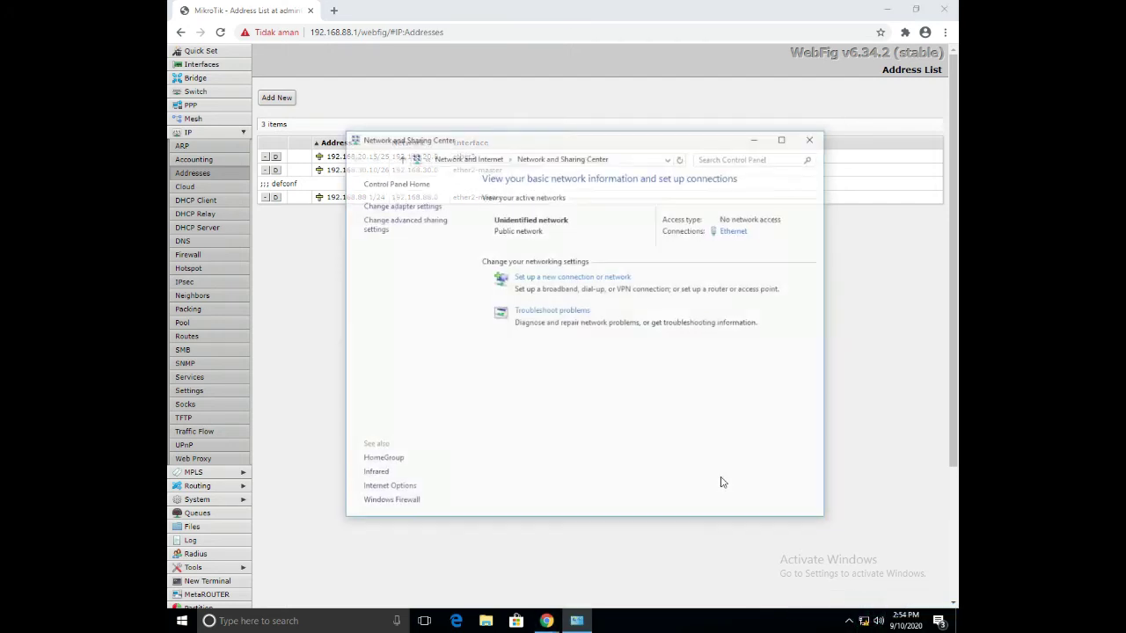
left_click(736, 232)
left_click(482, 410)
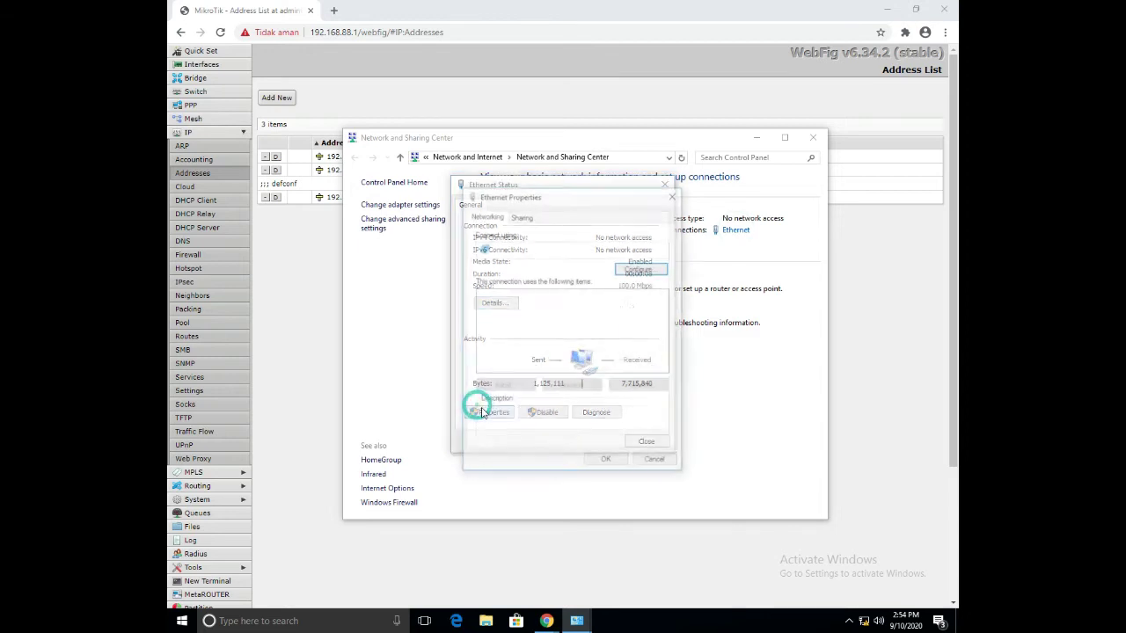
double_click(558, 337)
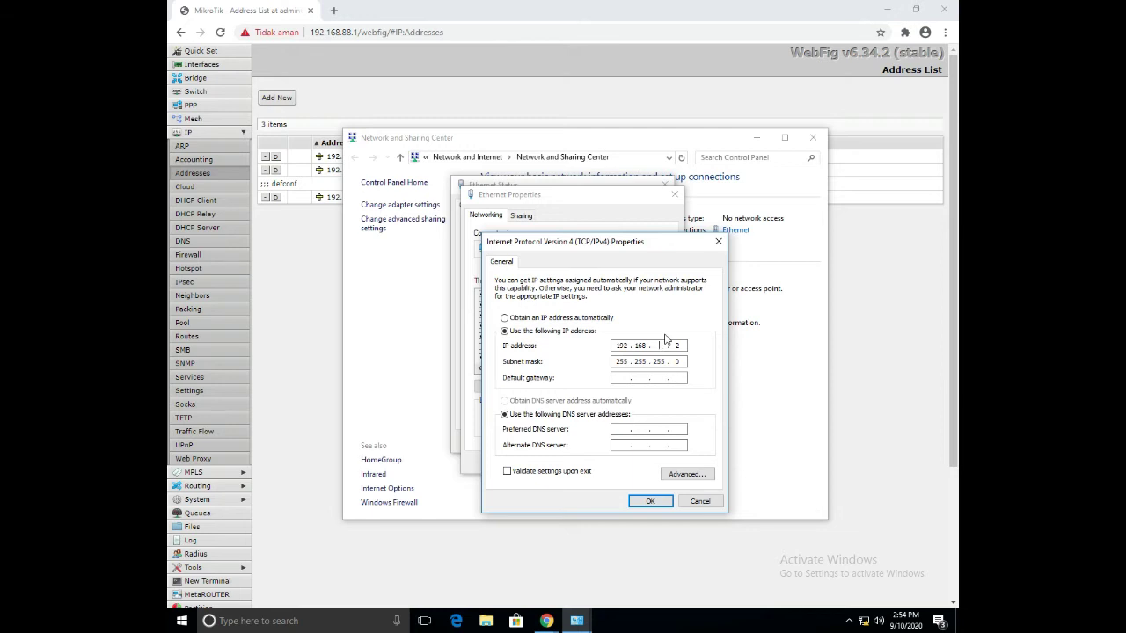
type("30")
left_click(648, 502)
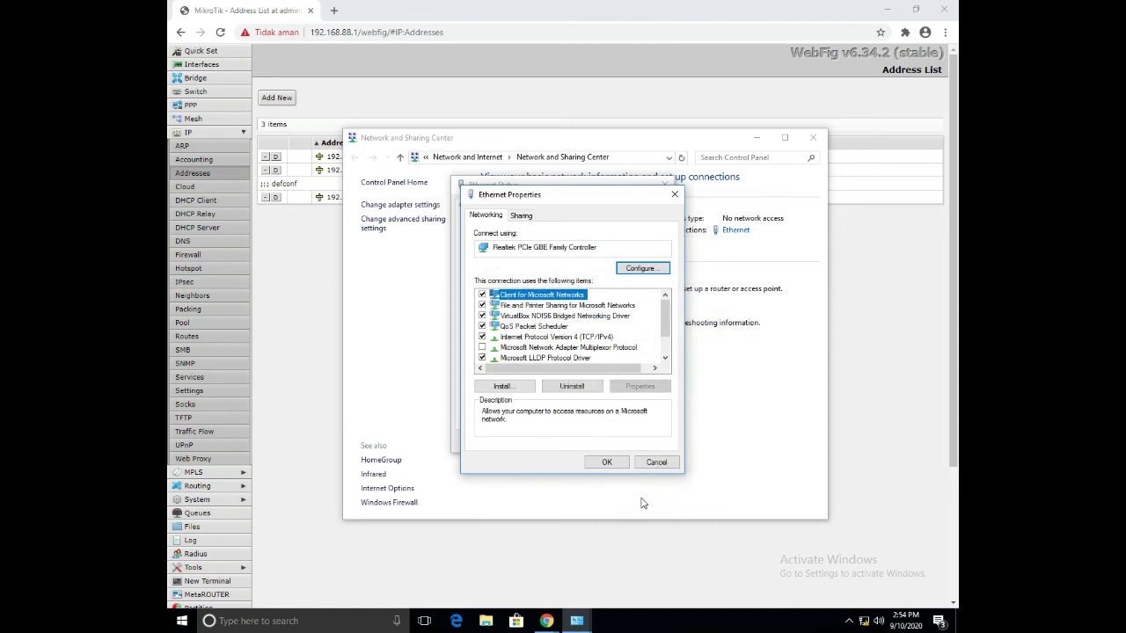
left_click(606, 464)
left_click(641, 441)
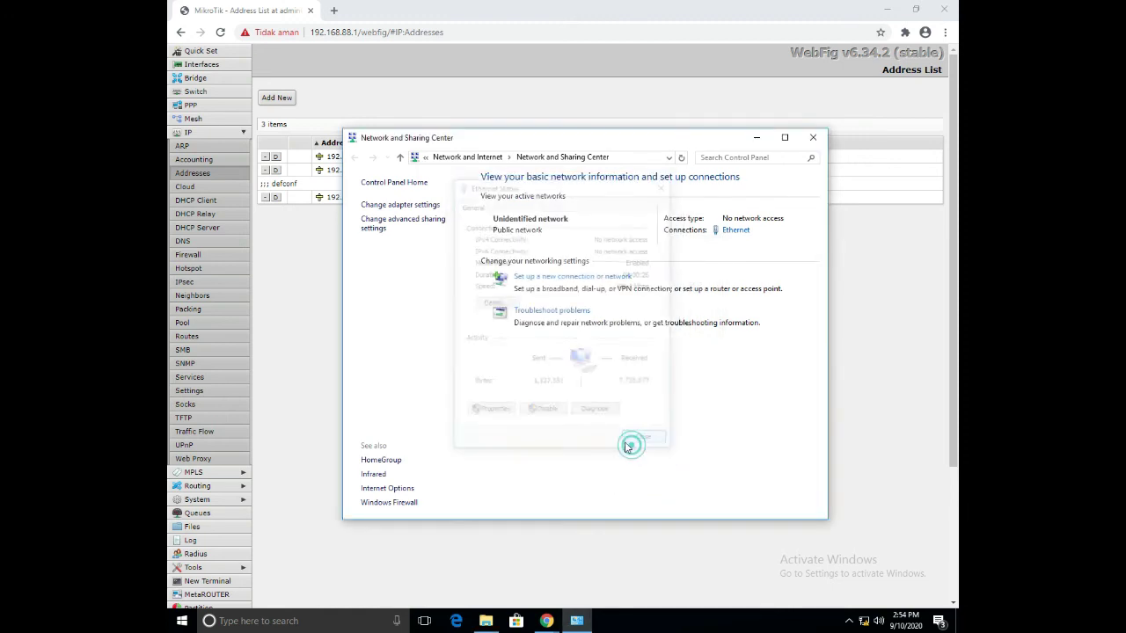
left_click(812, 138)
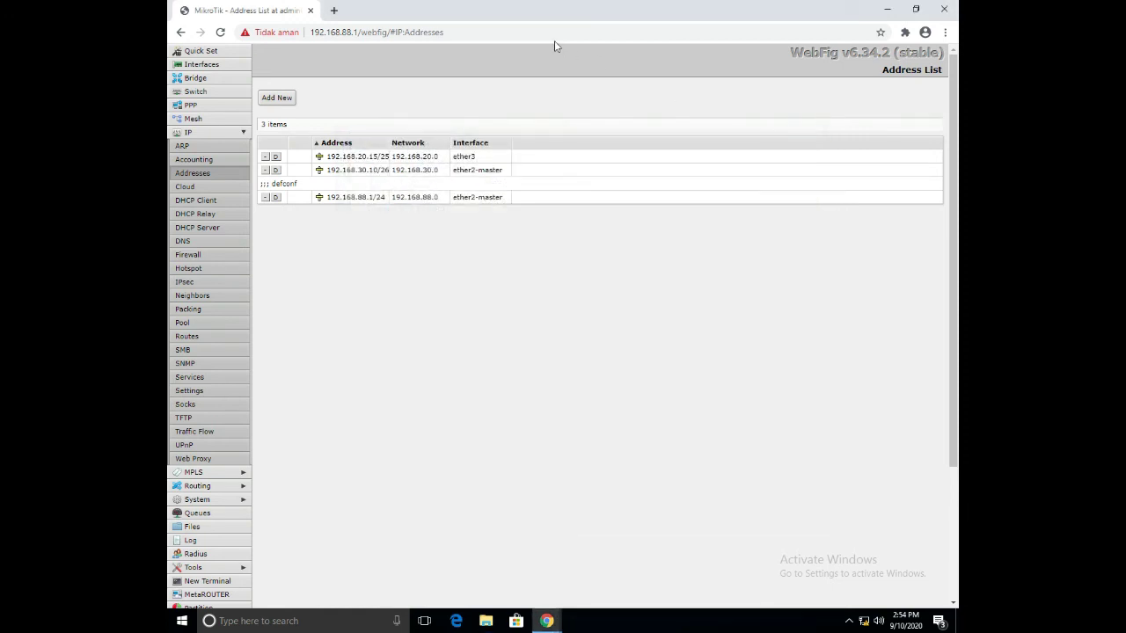
Reconnect to the router's web interface at its new address 192.168.30.10
left_click(554, 36)
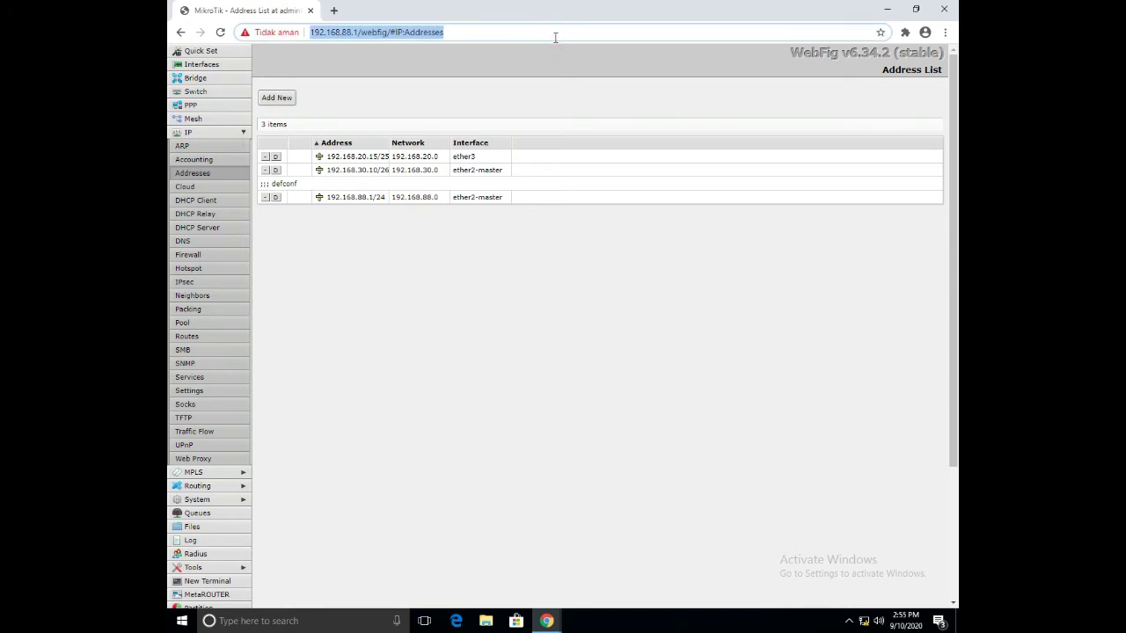
type("1")
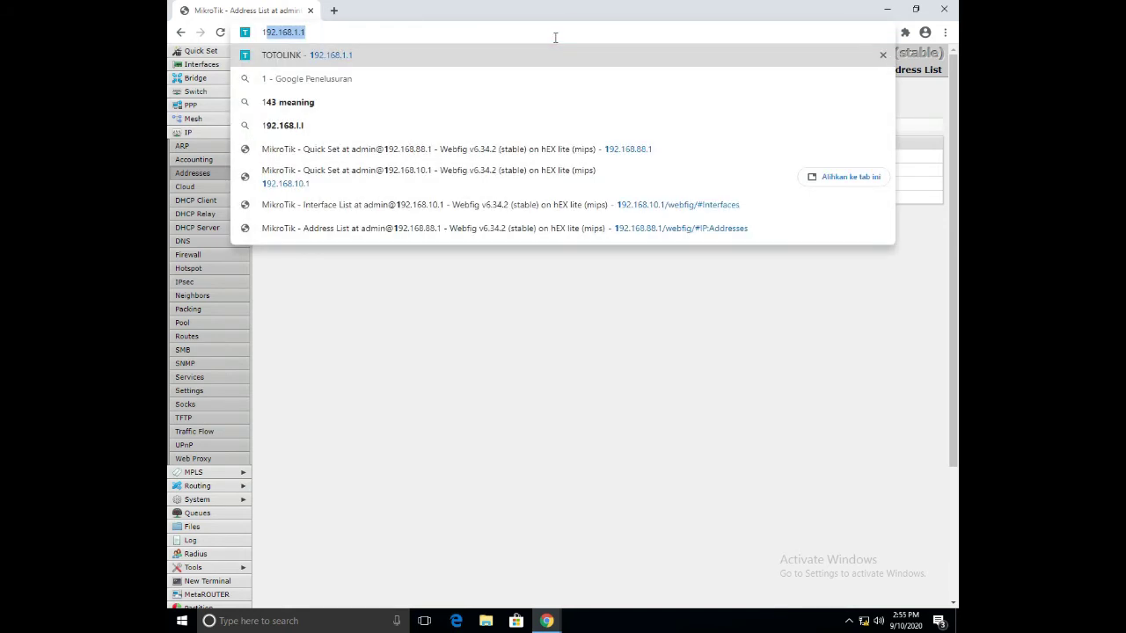
type("92.")
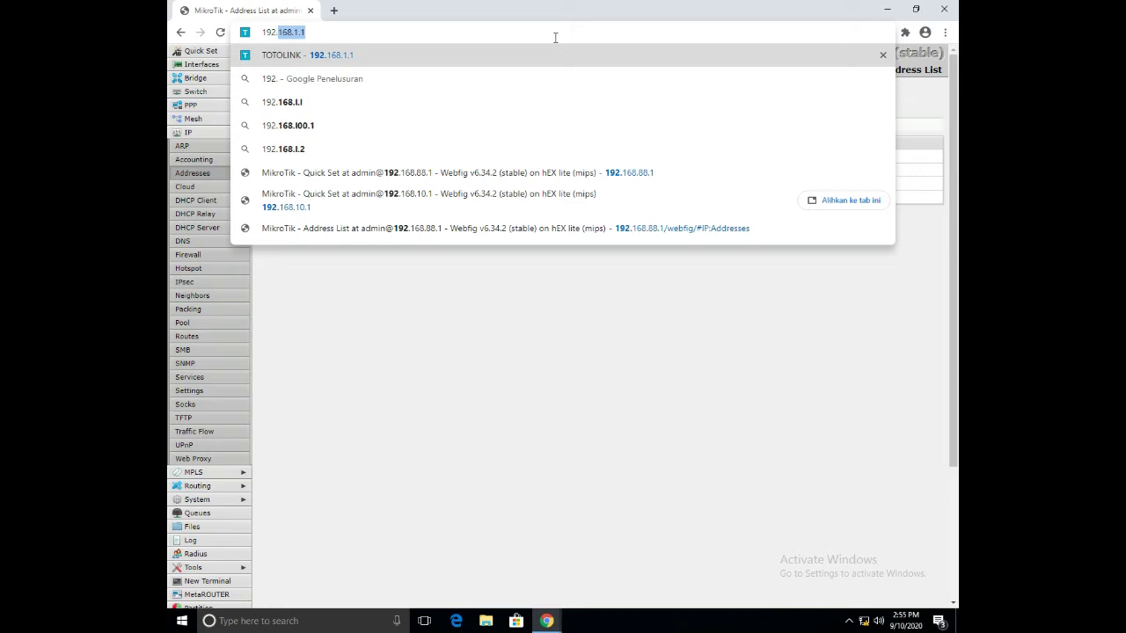
type("168")
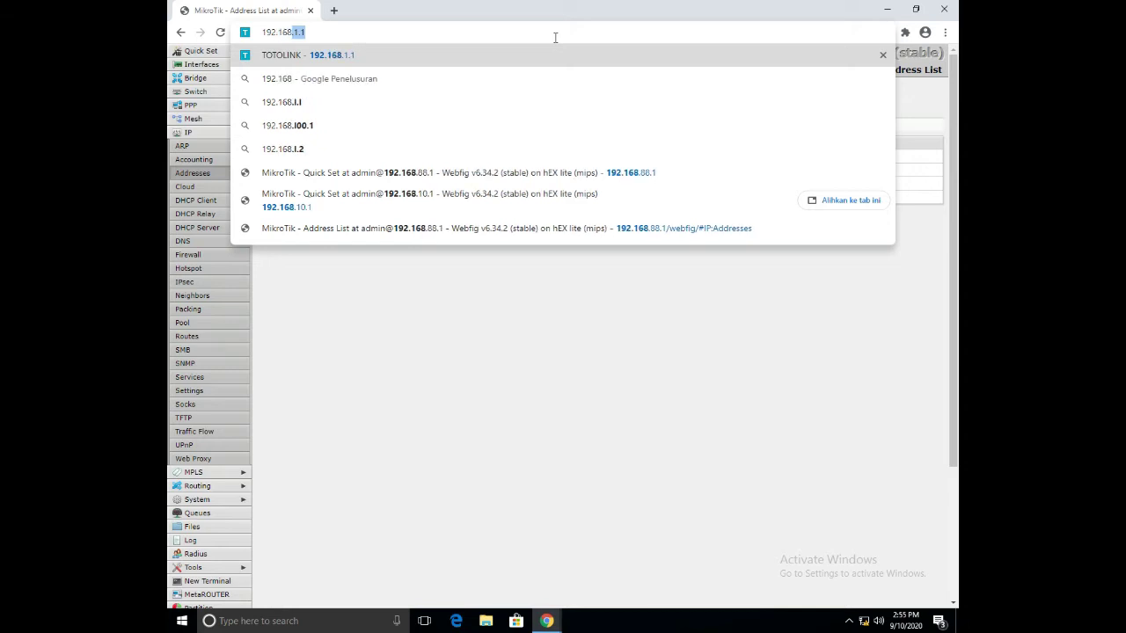
type(".")
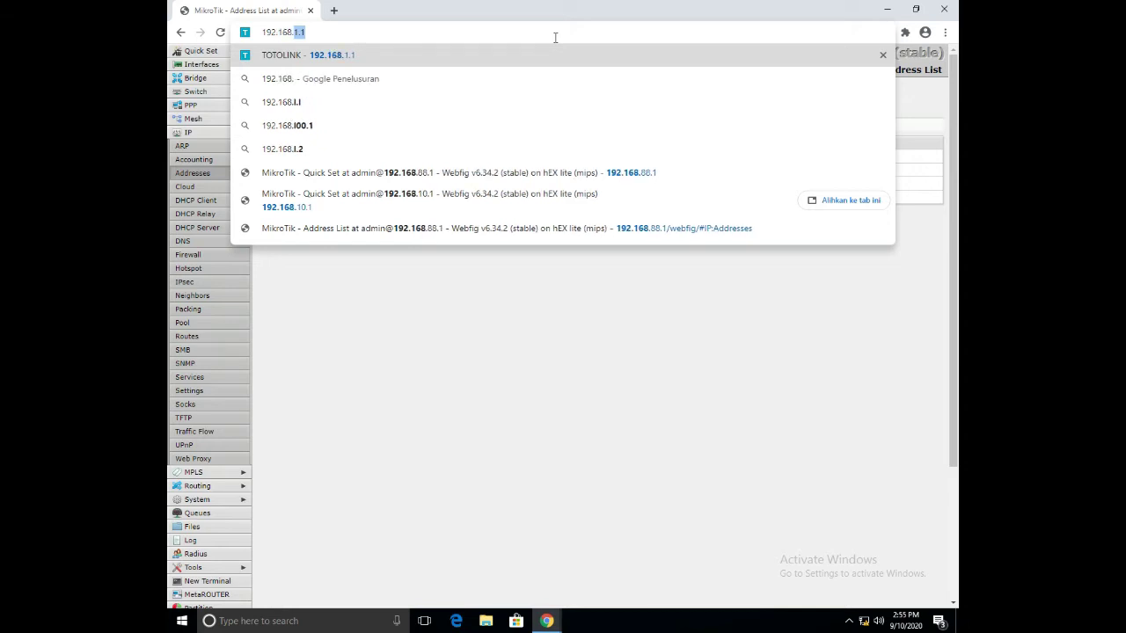
type("30.")
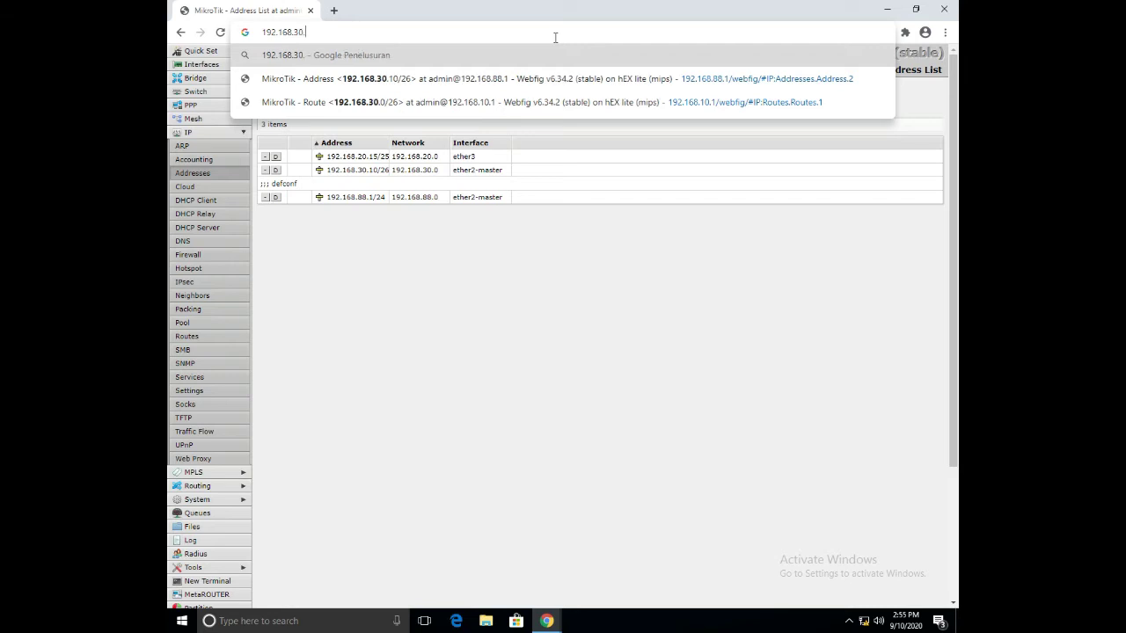
type("1")
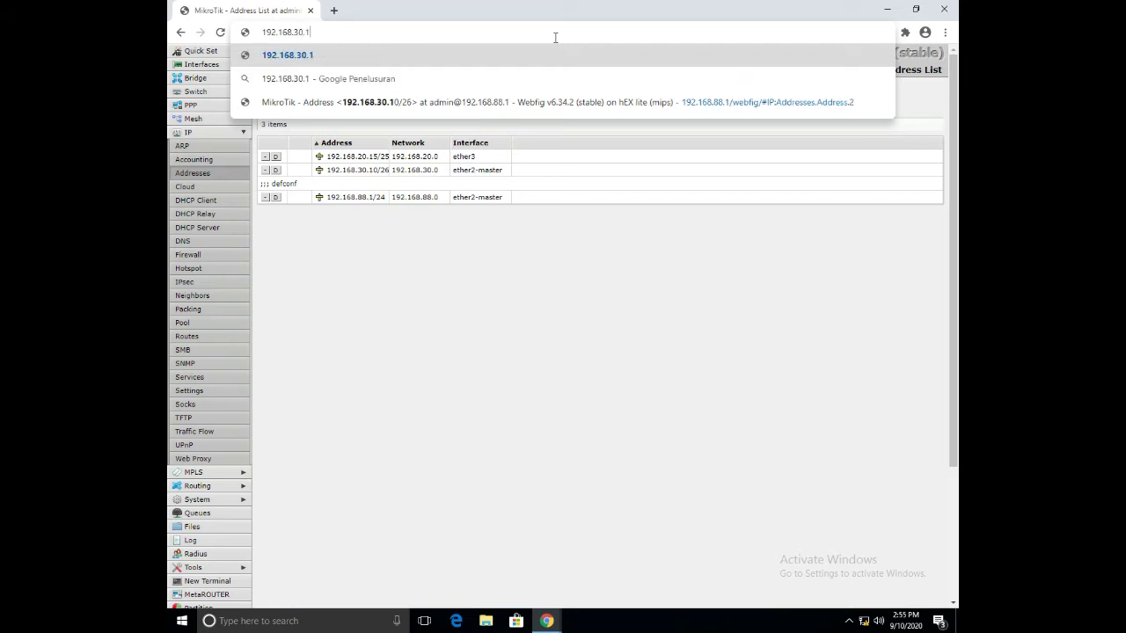
type("0")
key("Return")
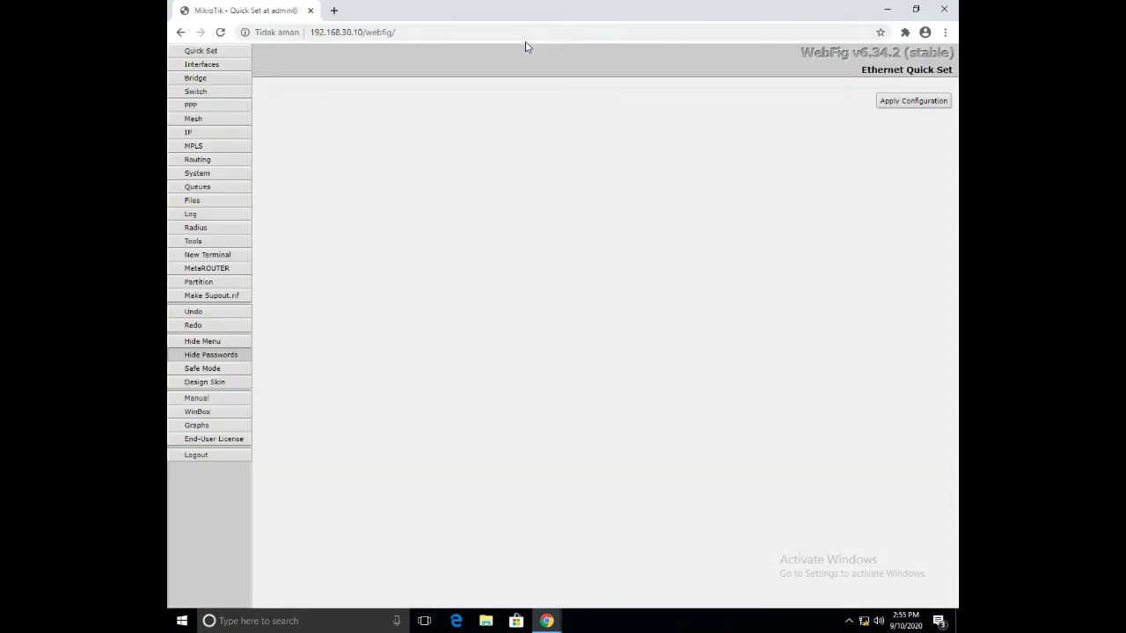
Remove the default 192.168.88.1/24 address on ether2-master from the router's IP address list
left_click(239, 133)
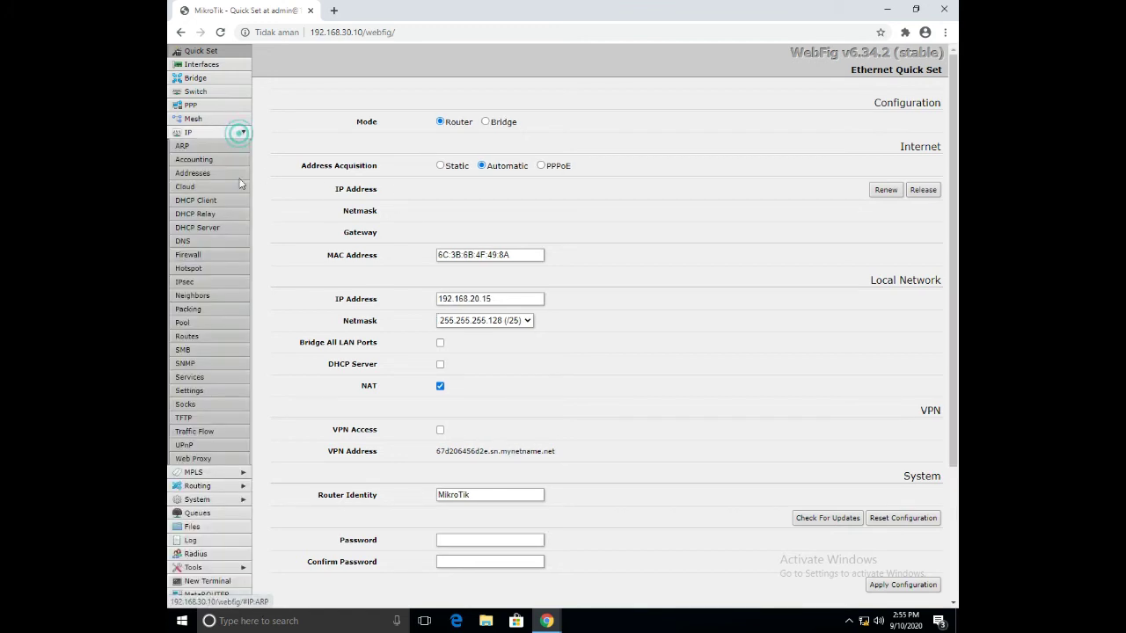
left_click(221, 173)
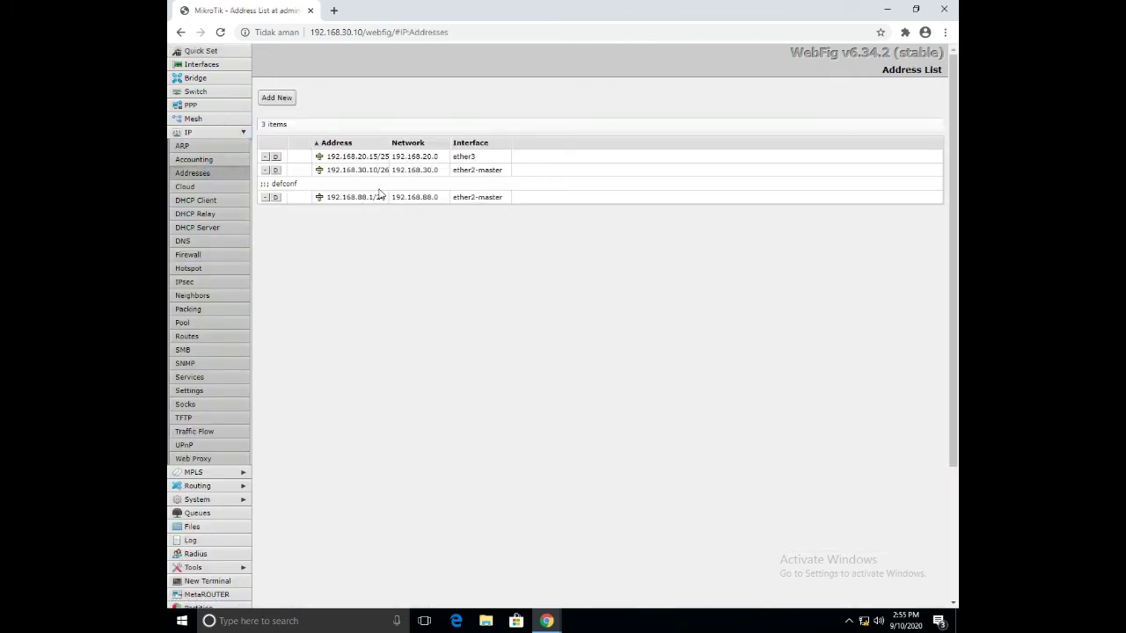
left_click(266, 197)
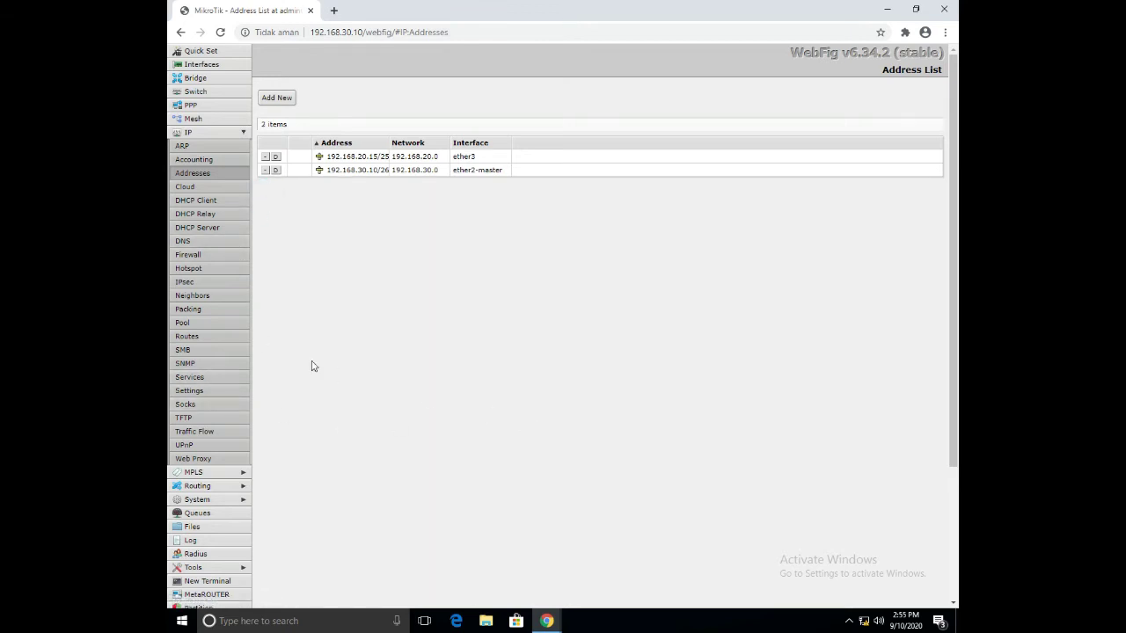
Add a static route to destination 192.168.10.0/25 through gateway 192.168.20.10 and save it
left_click(245, 337)
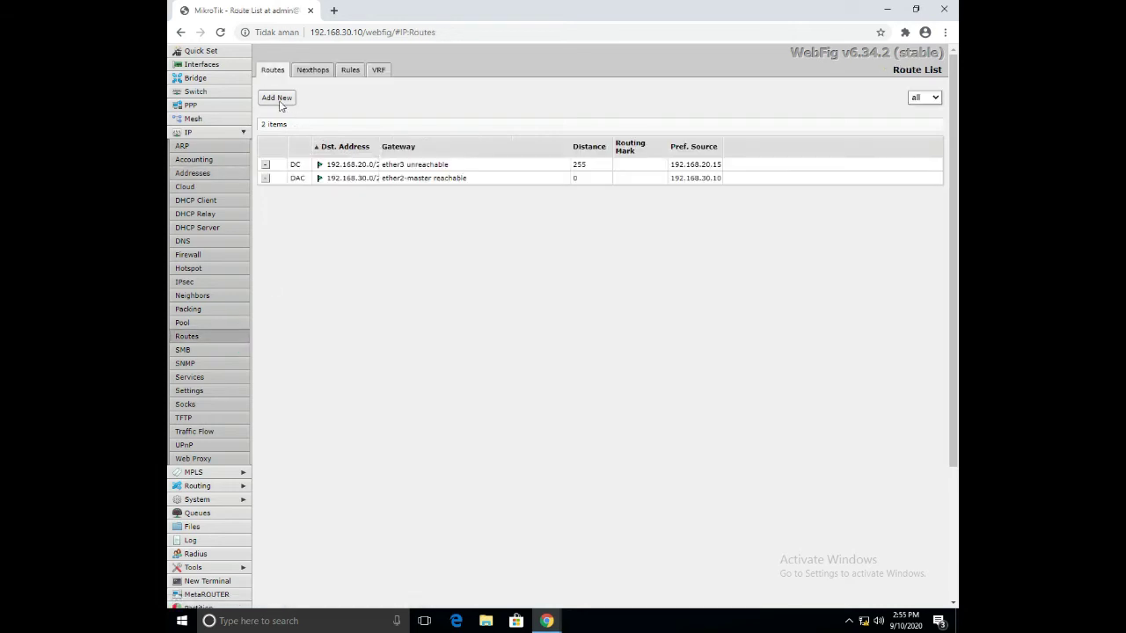
left_click(278, 98)
left_click(491, 190)
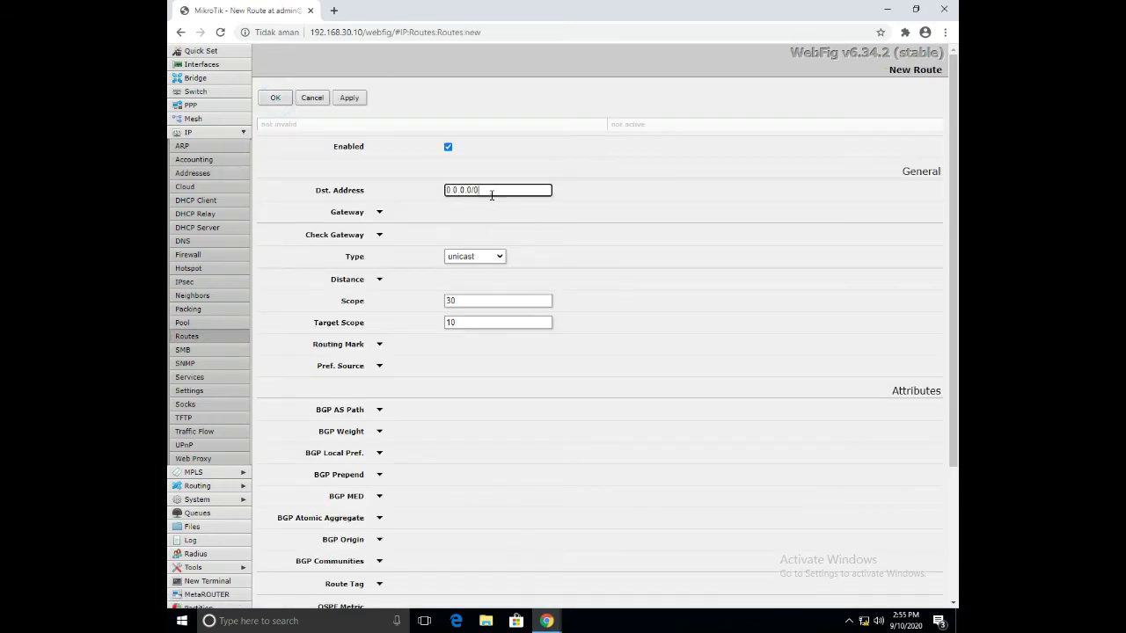
key("BackSpace")
key("BackSpace")
key("BackSpace")
key("BackSpace")
key("BackSpace")
key("BackSpace")
key("BackSpace")
key("BackSpace")
key("BackSpace")
type("192.168.10.0/25")
left_click(379, 212)
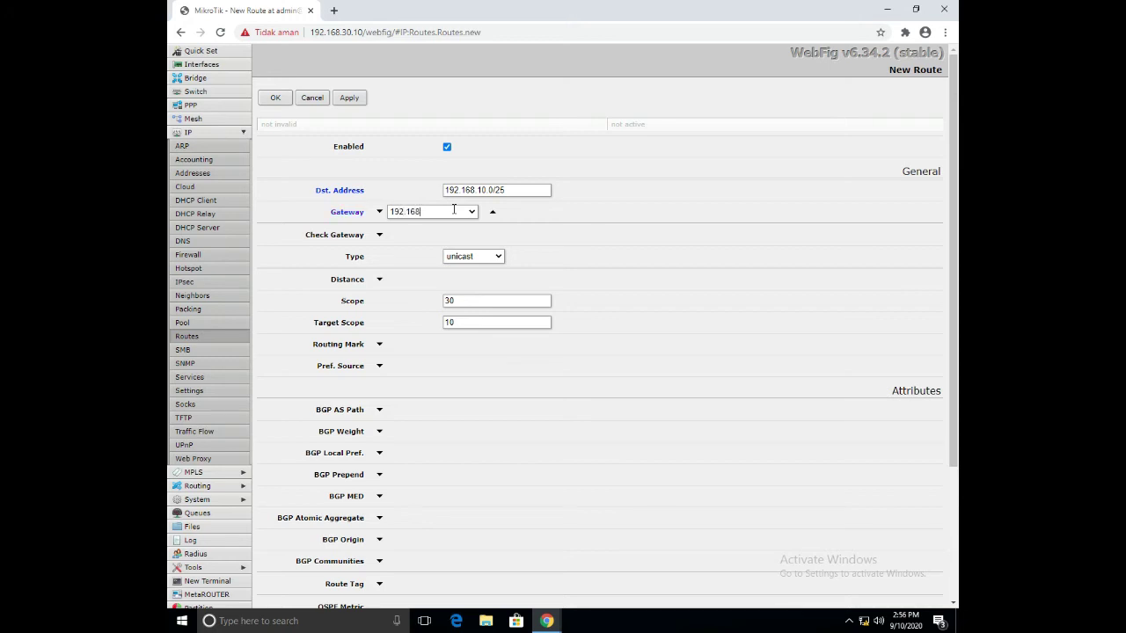
type(".20.10")
left_click(348, 101)
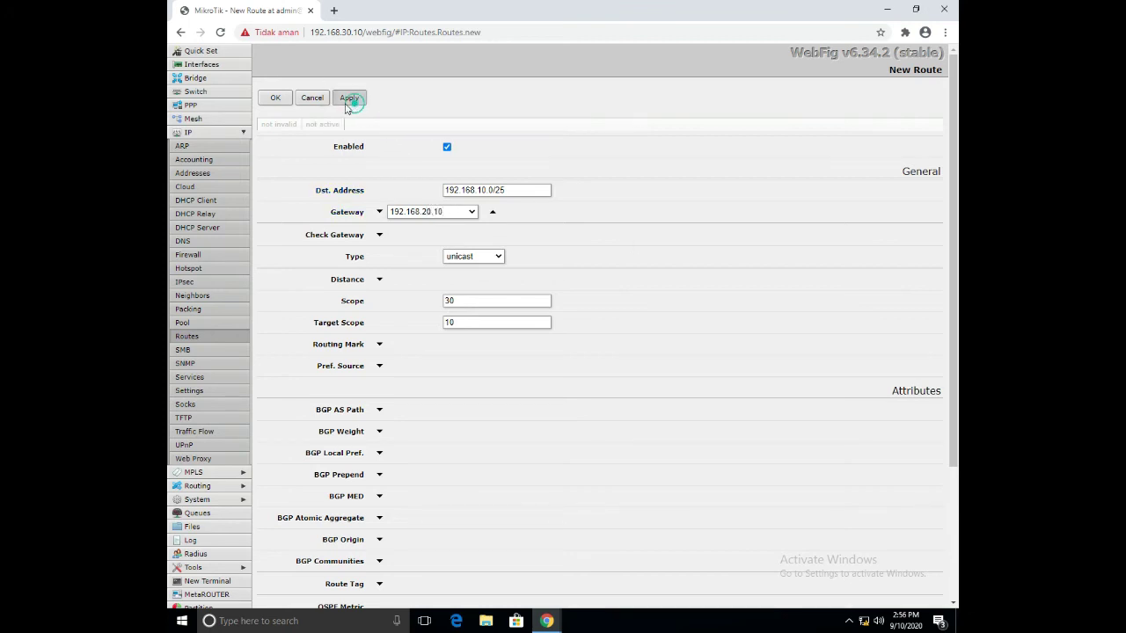
left_click(274, 97)
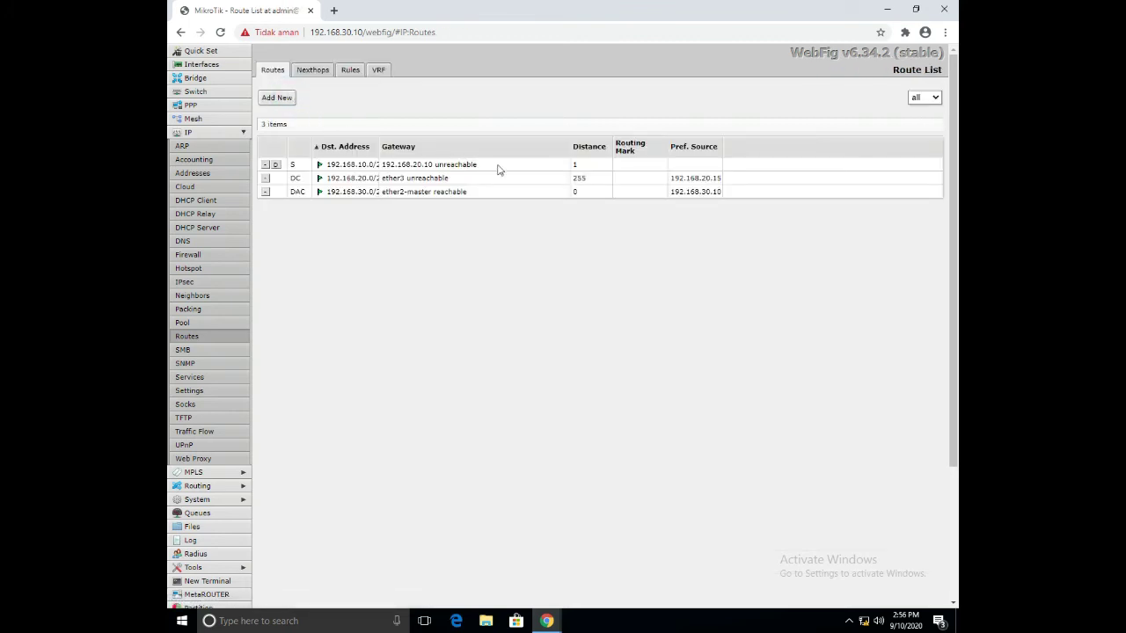